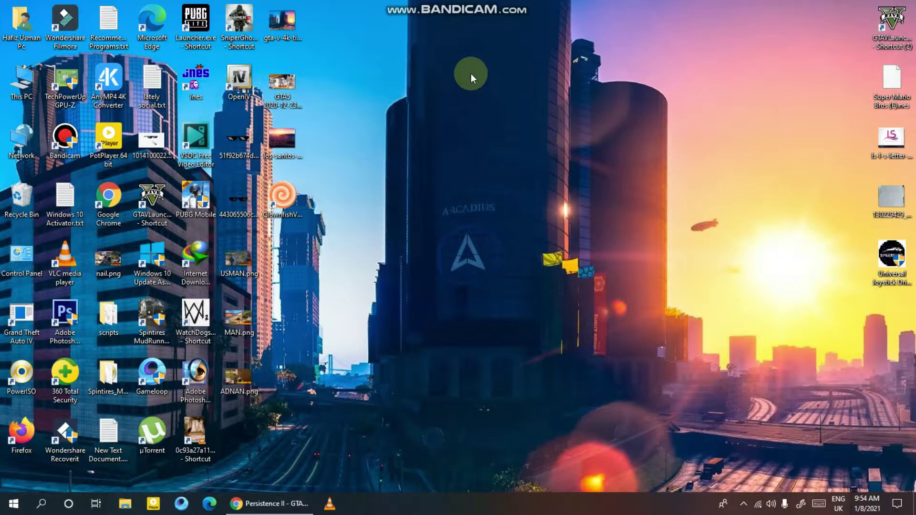
pyautogui.rightClick(471, 75)
pyautogui.click(483, 123)
pyautogui.rightClick(475, 31)
pyautogui.click(496, 77)
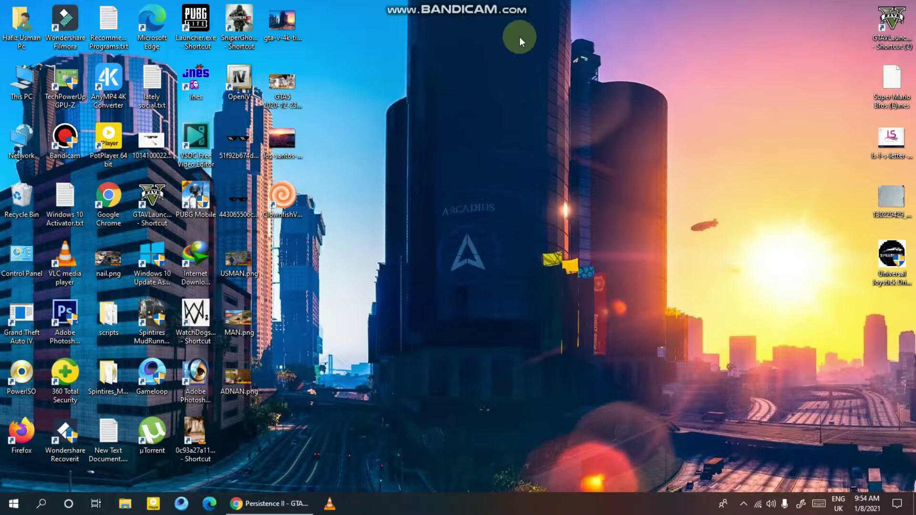
pyautogui.rightClick(471, 36)
pyautogui.click(491, 86)
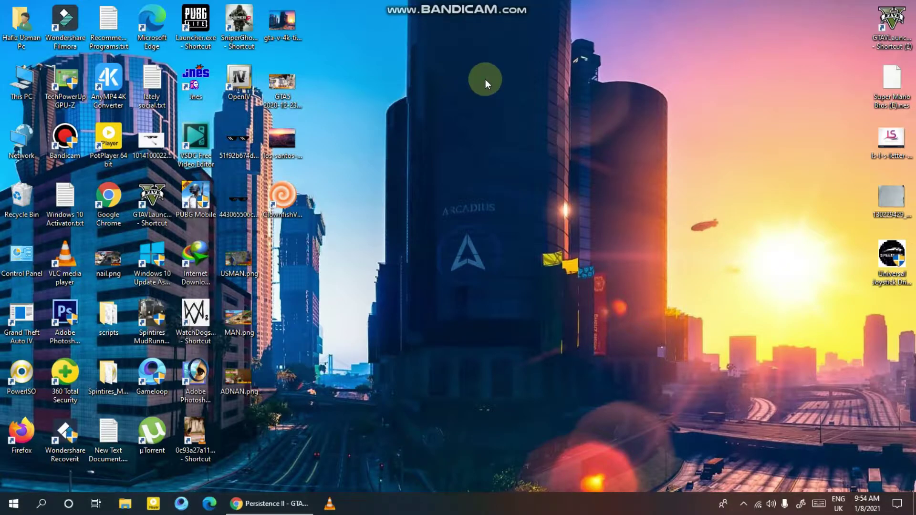
# Step: Switch to Chrome and look through the Persistence II 1.6 mod page and its preview gallery
pyautogui.click(260, 504)
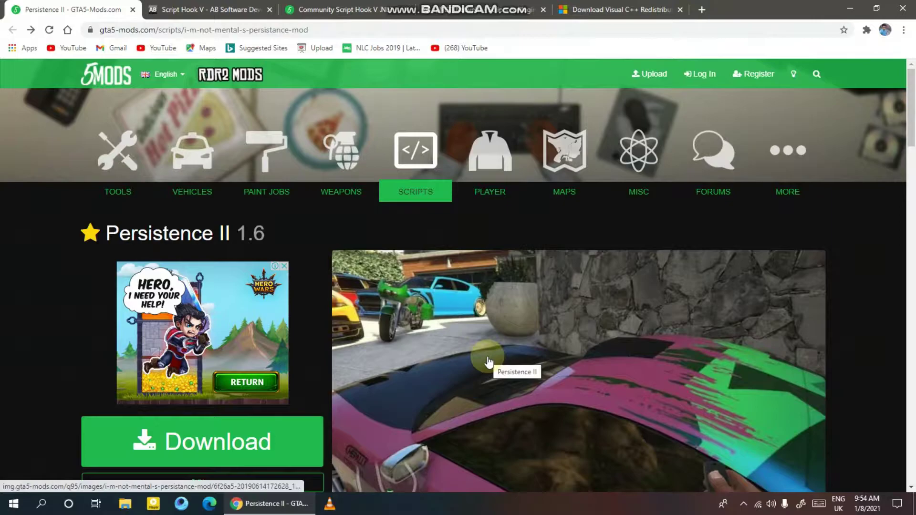
pyautogui.scroll(-2, 487, 363)
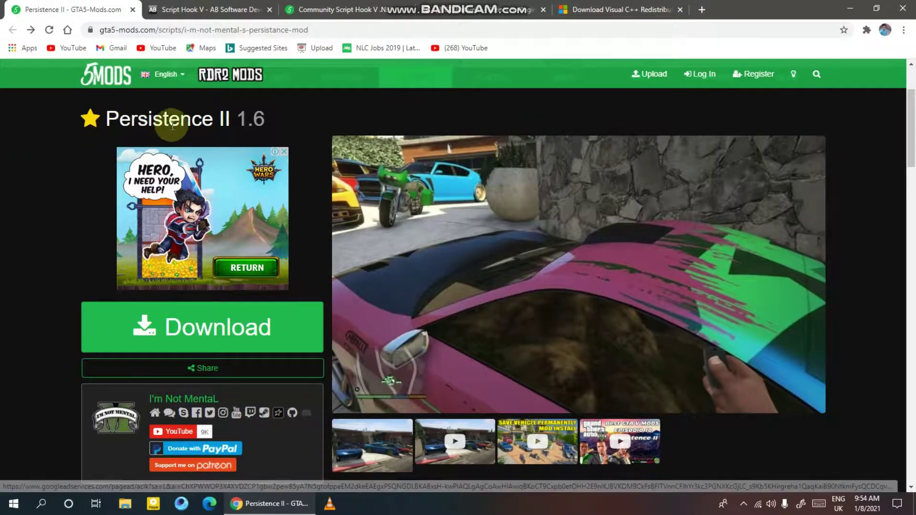
pyautogui.click(372, 452)
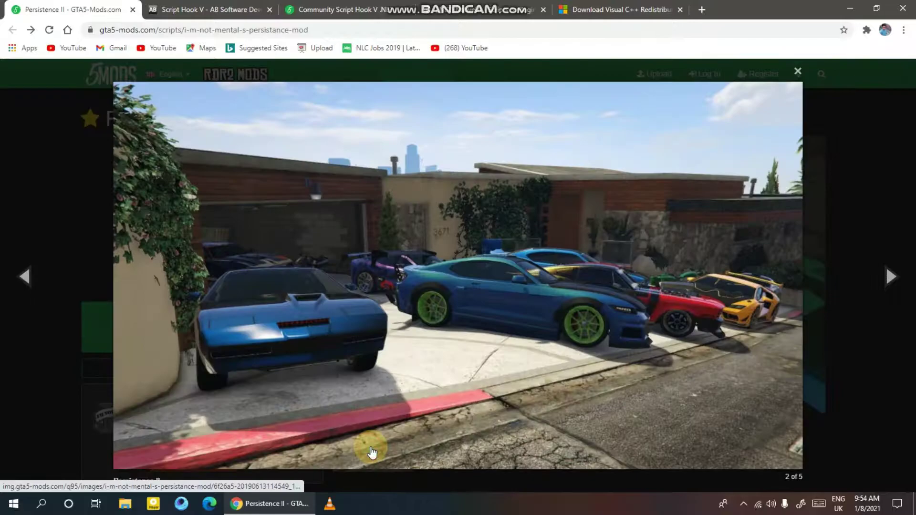
pyautogui.click(897, 278)
pyautogui.click(897, 277)
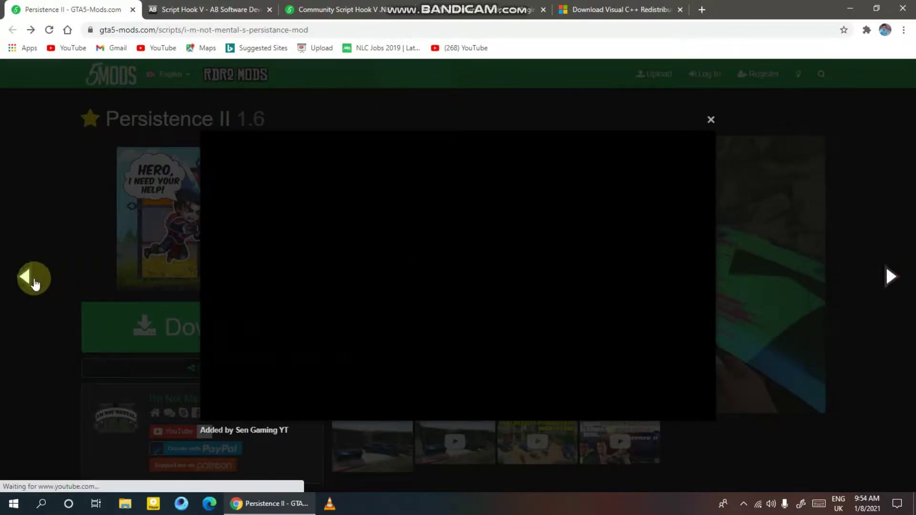
pyautogui.click(26, 279)
pyautogui.click(26, 278)
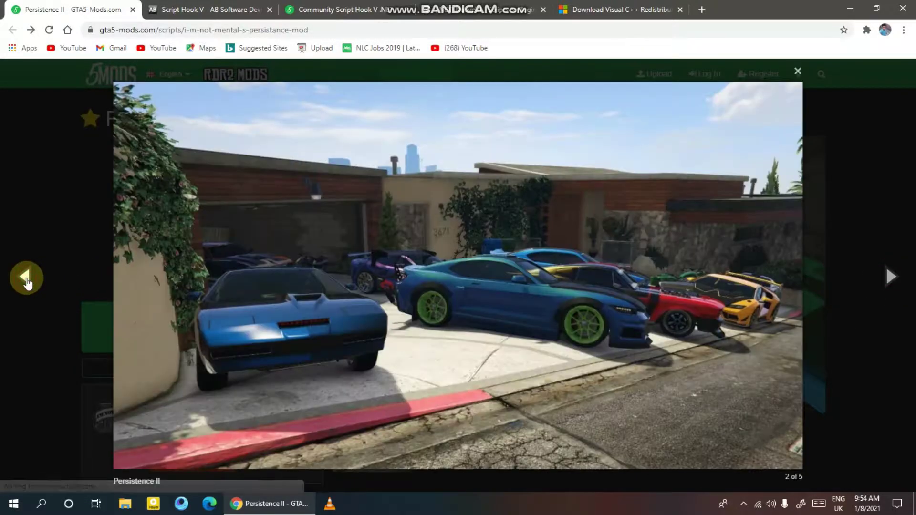
pyautogui.click(799, 72)
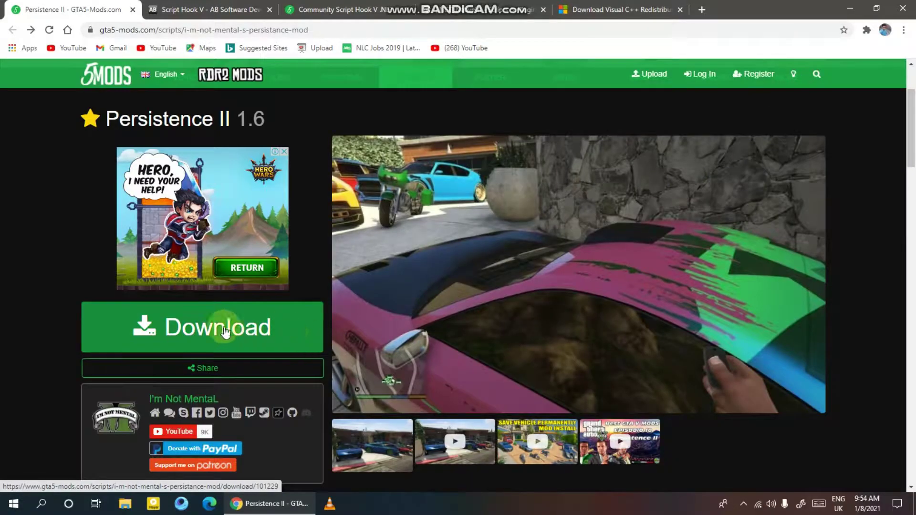
# Step: Open the Persistence II download page and review the Script Hook V, Community Script Hook V .NET and NativeUI pages
pyautogui.click(216, 325)
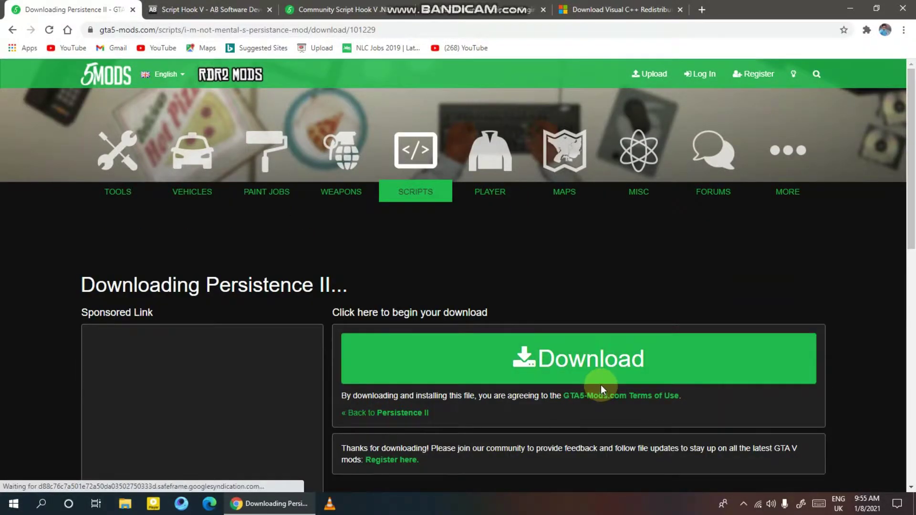
pyautogui.scroll(-3, 601, 385)
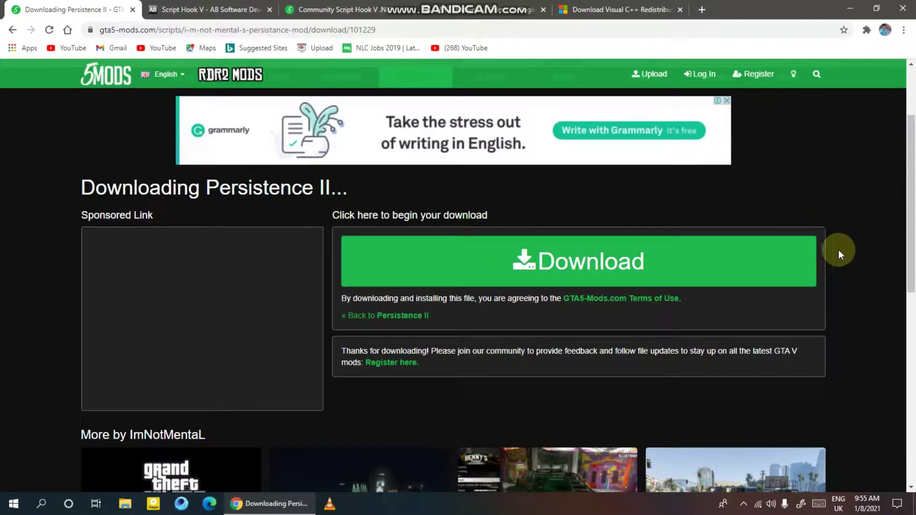
pyautogui.click(221, 12)
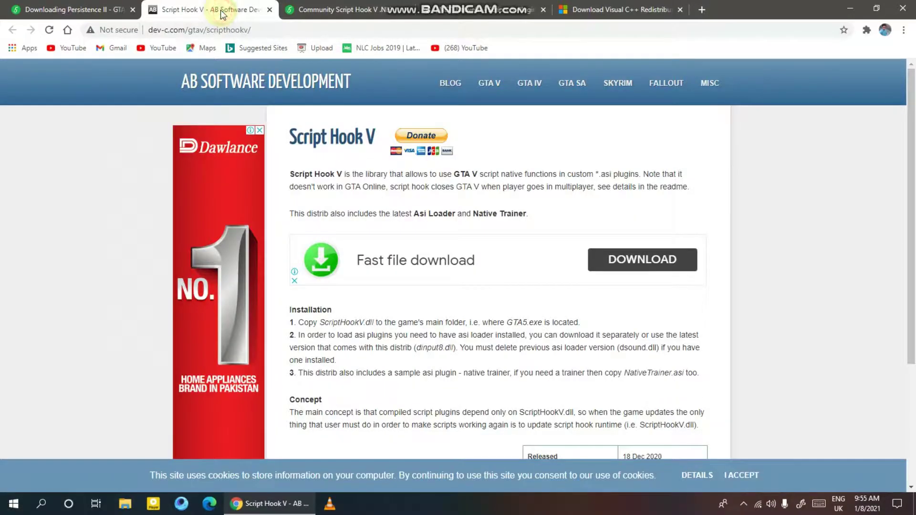
pyautogui.click(340, 12)
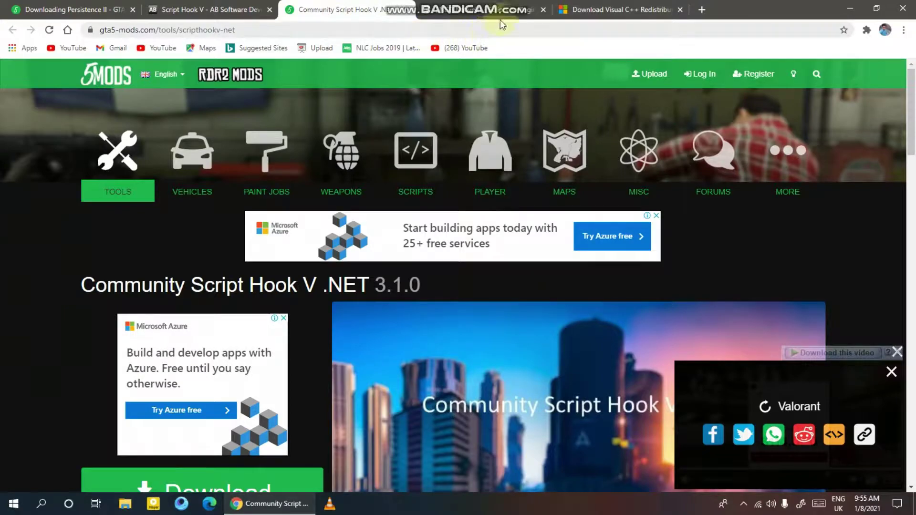
pyautogui.click(505, 15)
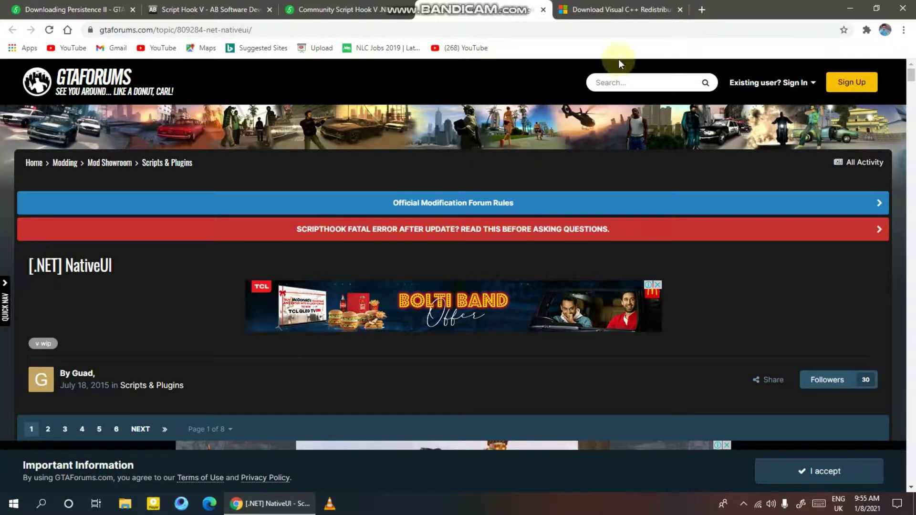
# Step: Download only vc_redist.x64.exe from the Visual C++ Redistributable for Visual Studio 2015 page
pyautogui.click(627, 10)
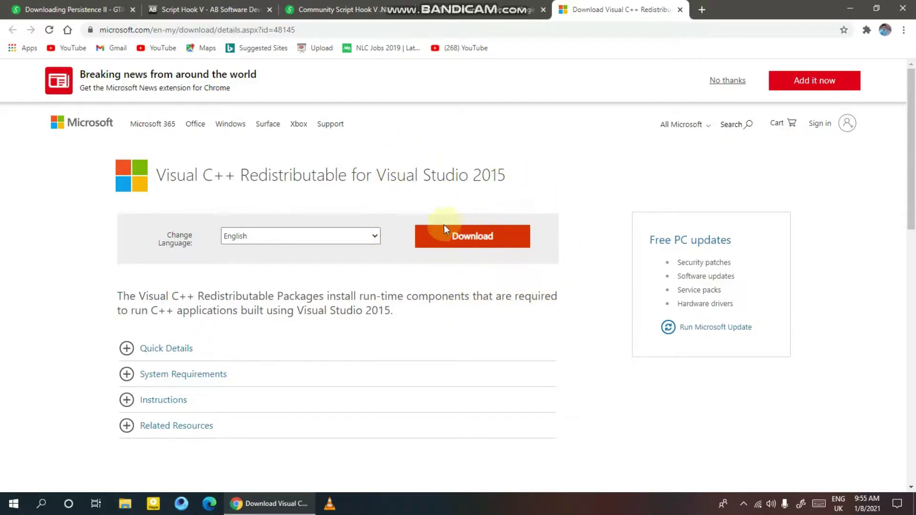
pyautogui.click(482, 235)
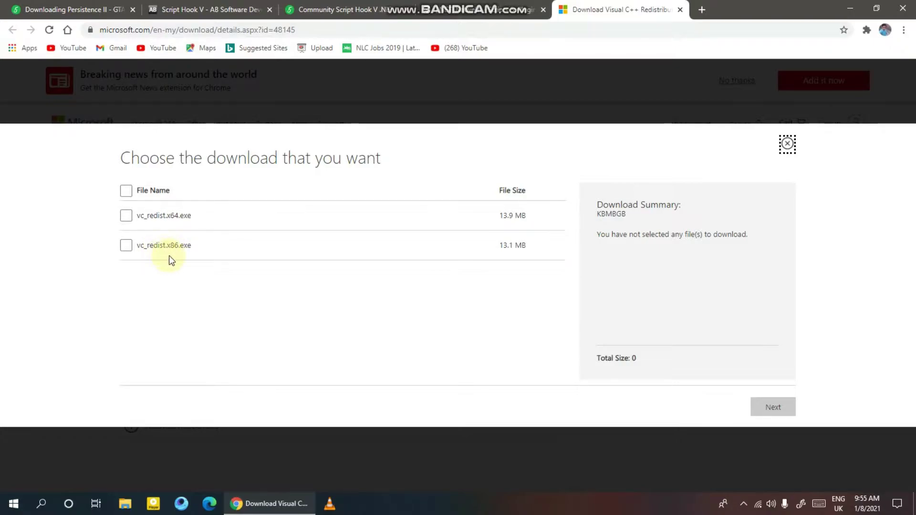
pyautogui.click(126, 245)
pyautogui.click(126, 245)
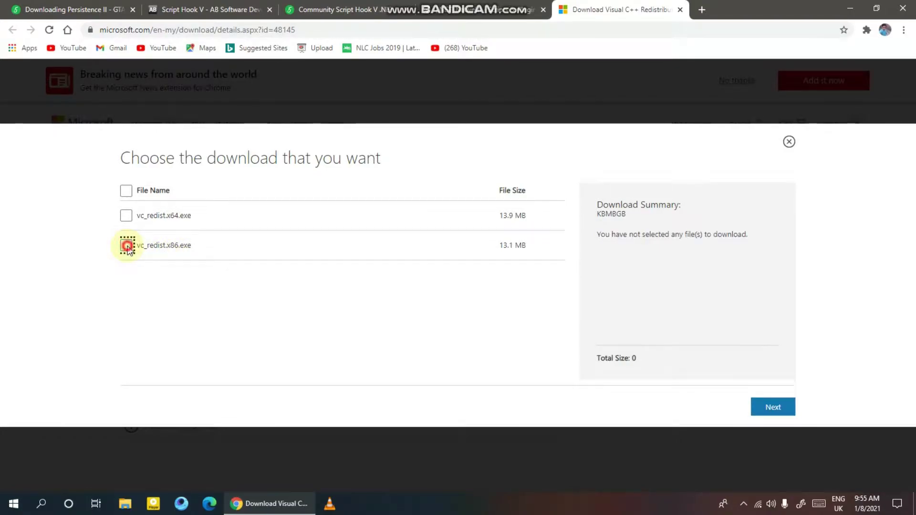
pyautogui.click(127, 217)
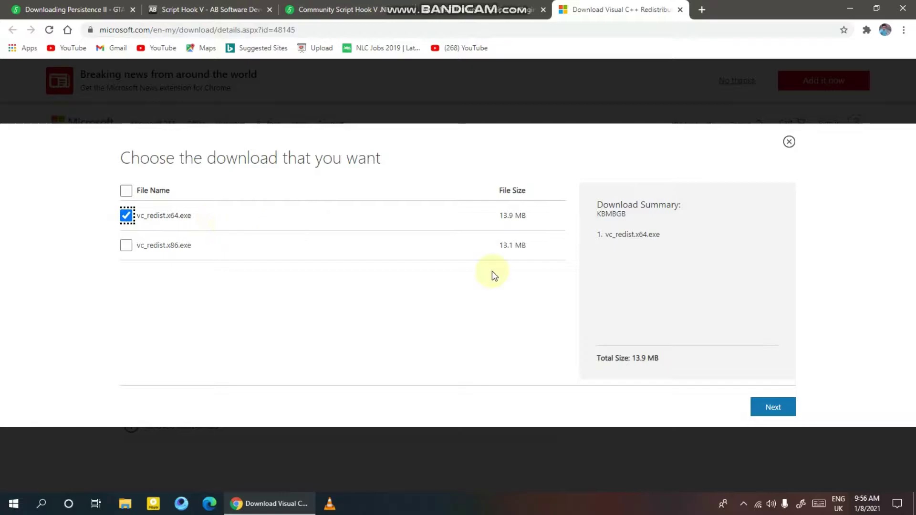
pyautogui.click(782, 411)
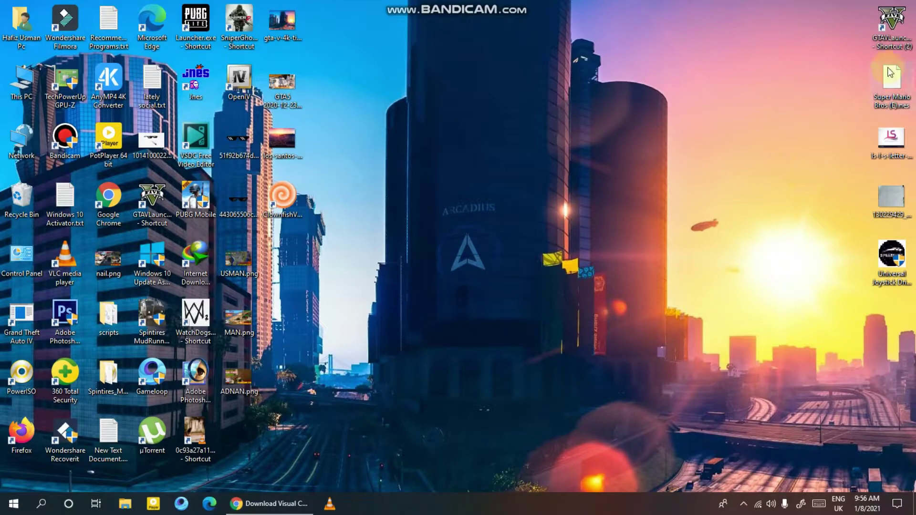
# Step: Open the file location of the desktop's GTAVLauncher shortcut and dock the gta v folder window to the right half of the screen
pyautogui.rightClick(900, 23)
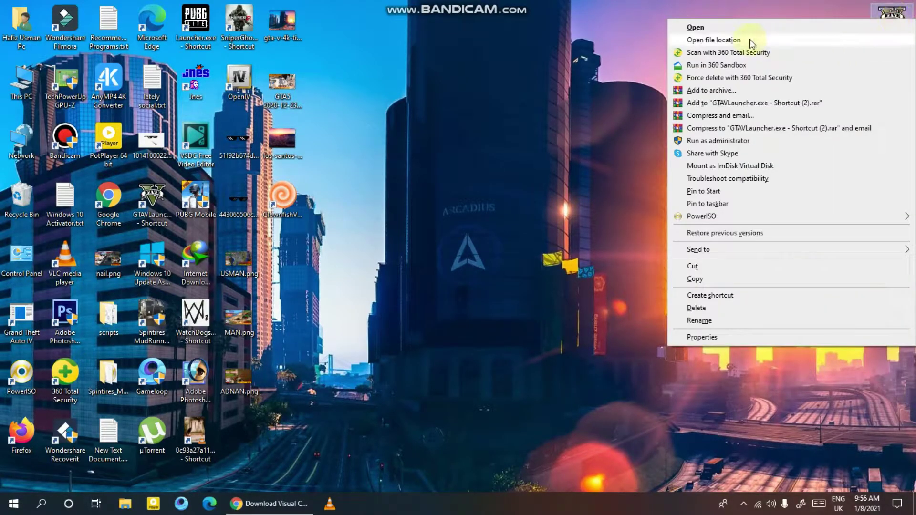
pyautogui.click(717, 45)
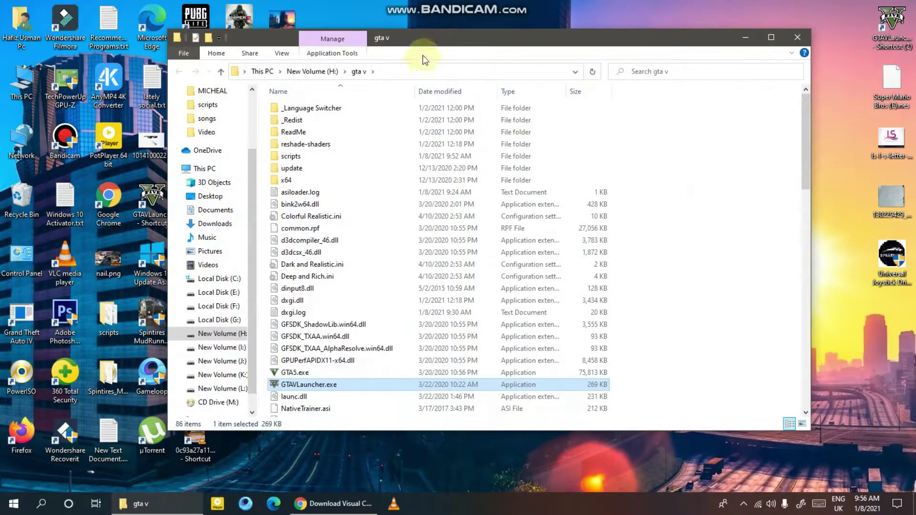
pyautogui.press('super+Right')
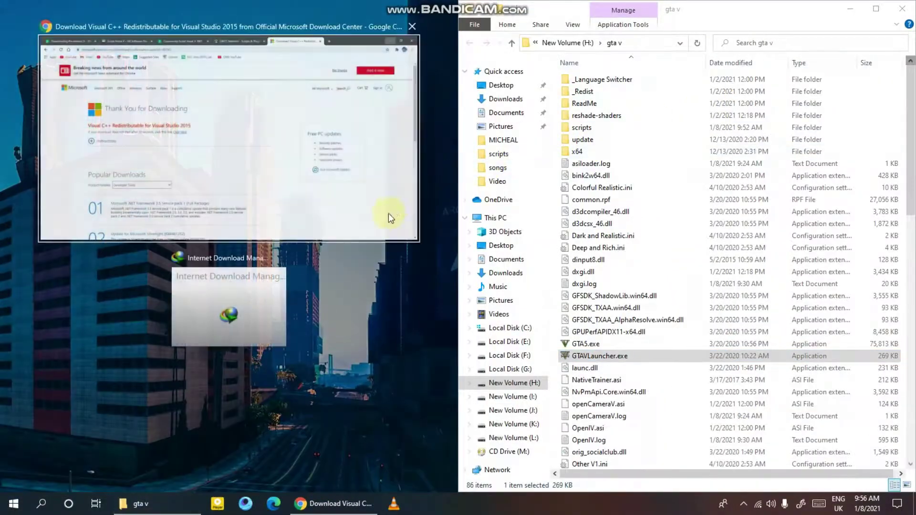
pyautogui.click(380, 278)
# Step: Open the LOCK MOD folder inside Downloads > Compressed in a second File Explorer window
pyautogui.doubleClick(36, 78)
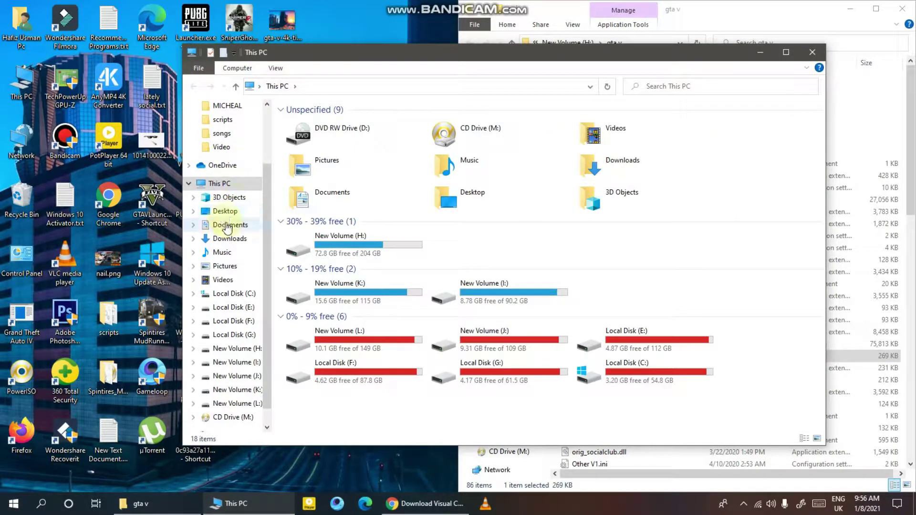
pyautogui.click(230, 240)
pyautogui.click(317, 151)
pyautogui.doubleClick(317, 151)
pyautogui.doubleClick(305, 229)
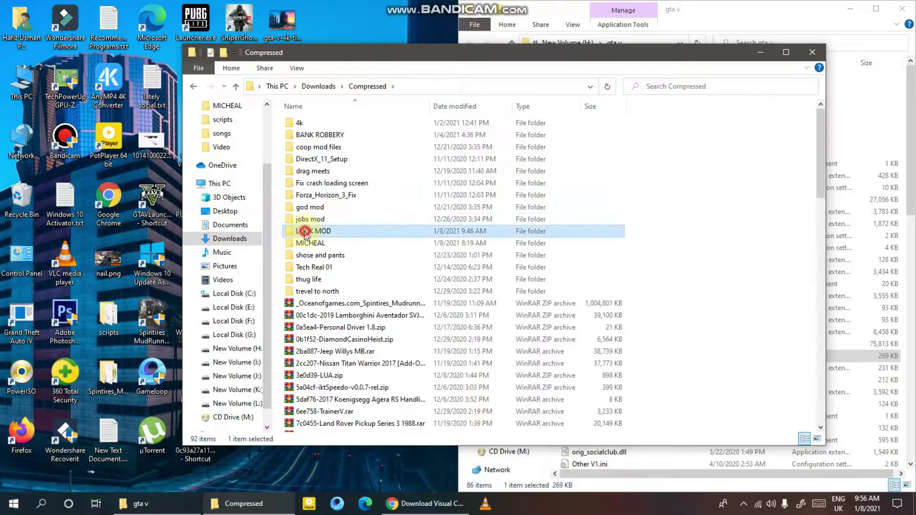
# Step: Delete the NDP452 installer from the LOCK MOD folder and dock that window beside the gta v folder
pyautogui.doubleClick(327, 135)
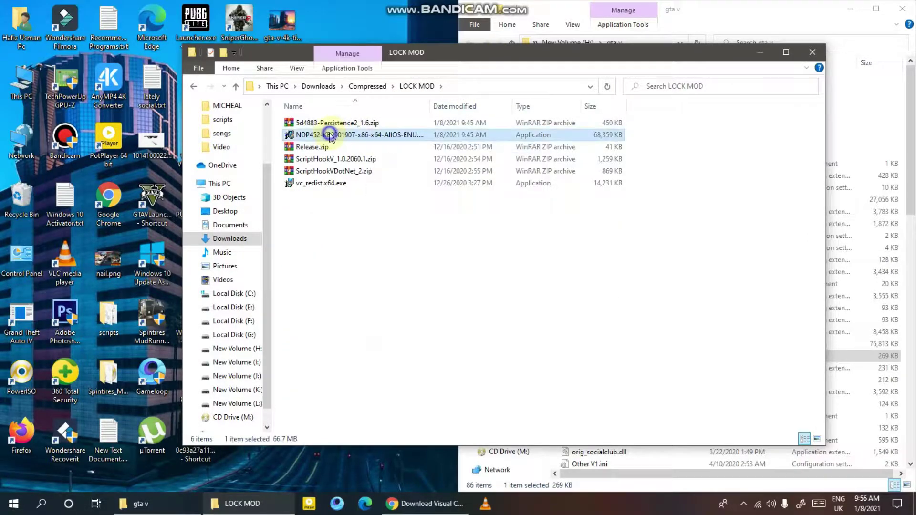
pyautogui.rightClick(328, 135)
pyautogui.click(348, 456)
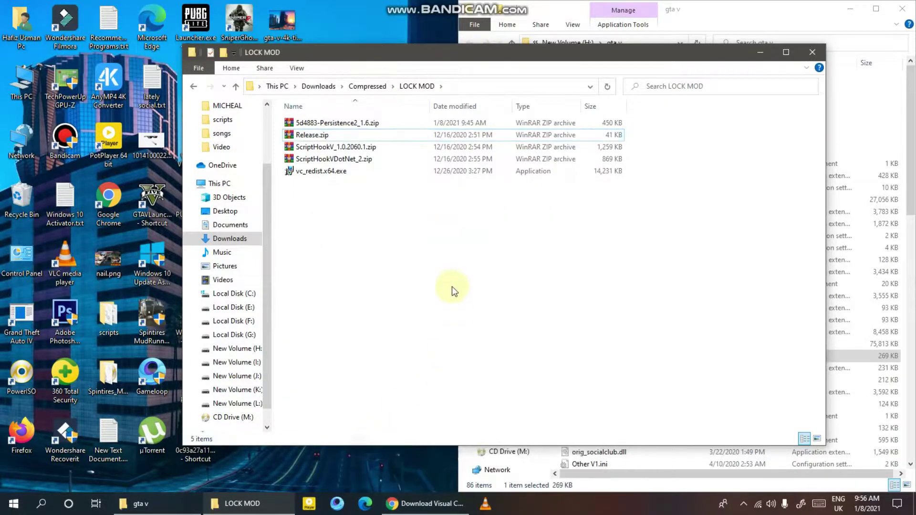
pyautogui.moveTo(501, 49); pyautogui.dragTo(1, 143)
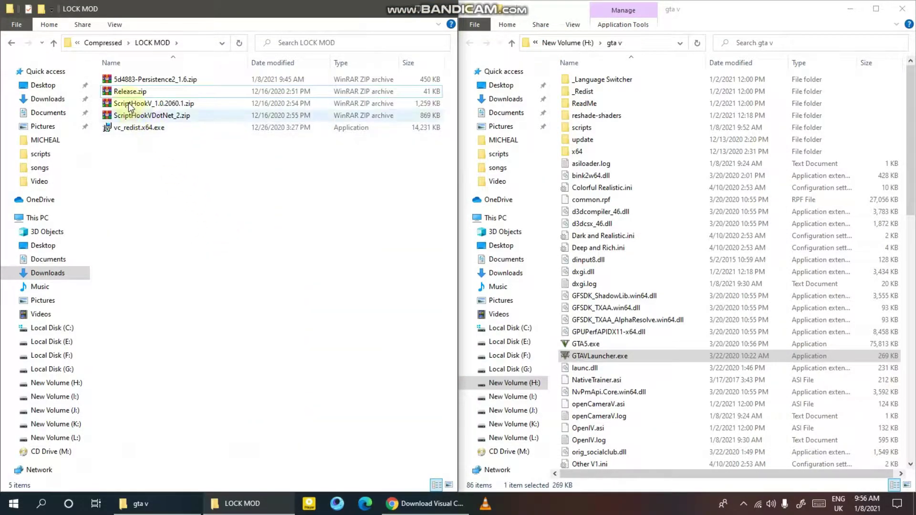
# Step: Open the bin folder of ScriptHookV_1.0.2060.1.zip in WinRAR and move the archive window clear of the gta v file list
pyautogui.click(145, 106)
pyautogui.doubleClick(145, 104)
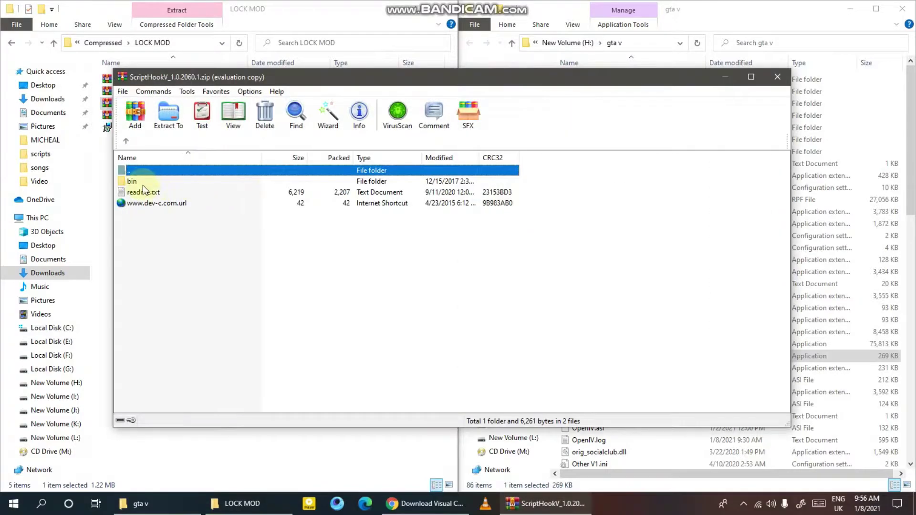
pyautogui.click(129, 182)
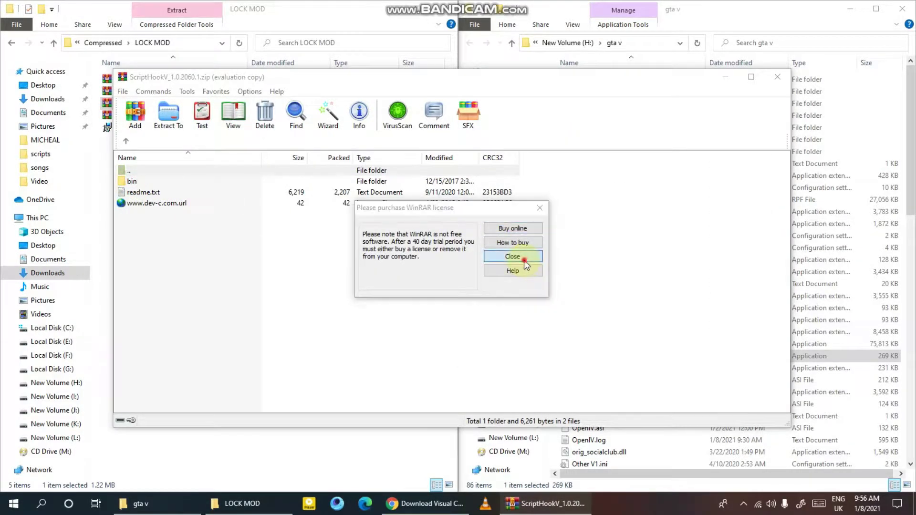
pyautogui.click(509, 256)
pyautogui.doubleClick(139, 184)
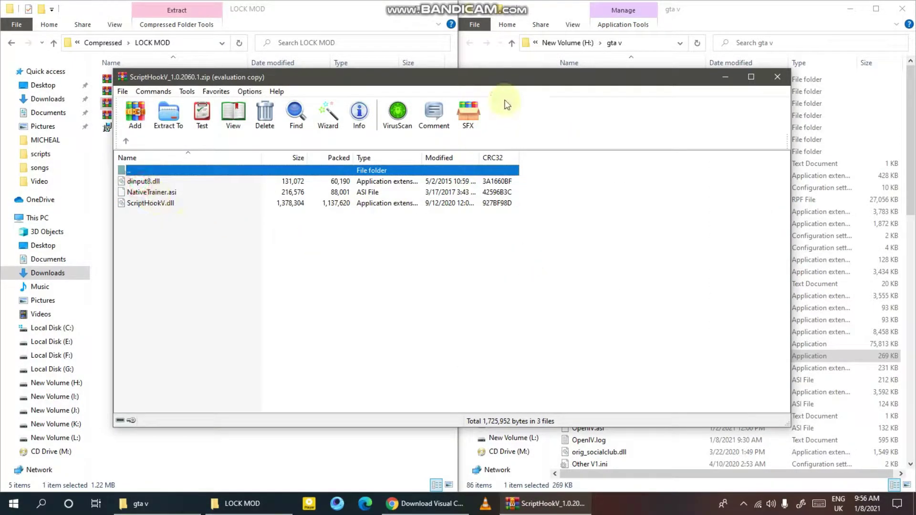
pyautogui.moveTo(442, 78); pyautogui.dragTo(335, 32)
# Step: Extract dinput8.dll, NativeTrainer.asi and ScriptHookV.dll into the gta v folder, replacing the existing files, and close the archive
pyautogui.moveTo(198, 224); pyautogui.dragTo(744, 302)
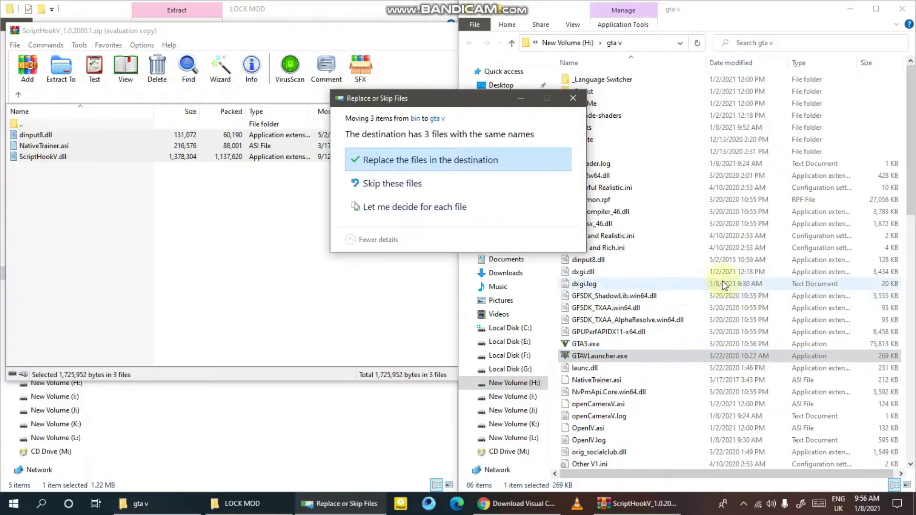
pyautogui.click(452, 157)
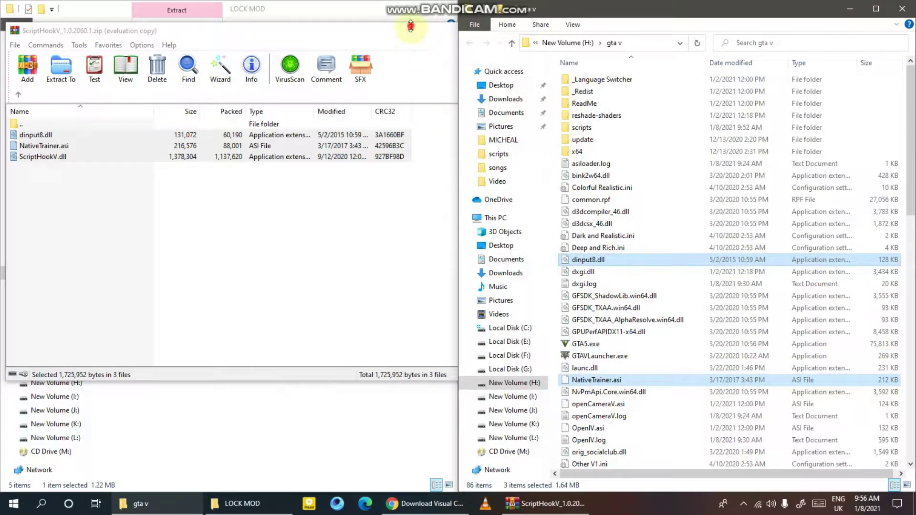
pyautogui.moveTo(420, 26); pyautogui.dragTo(630, 45)
pyautogui.click(667, 30)
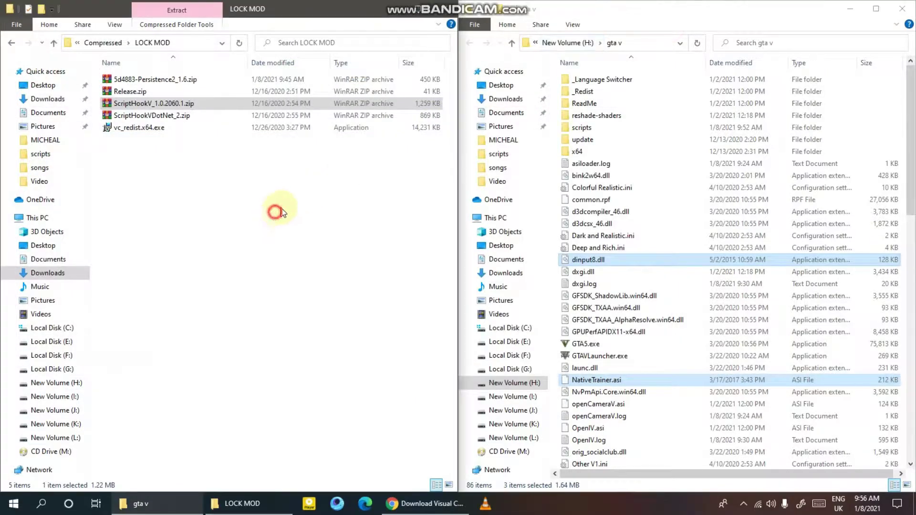
pyautogui.click(217, 173)
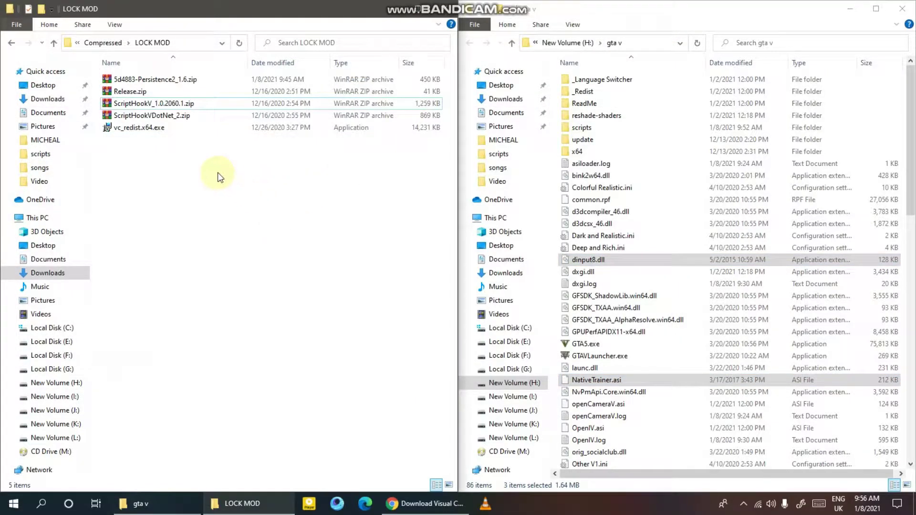
# Step: Extract the six ScriptHookVDotNet files from ScriptHookVDotNet_2.zip into the gta v folder, replacing the existing files, and close the archive
pyautogui.click(152, 117)
pyautogui.doubleClick(152, 118)
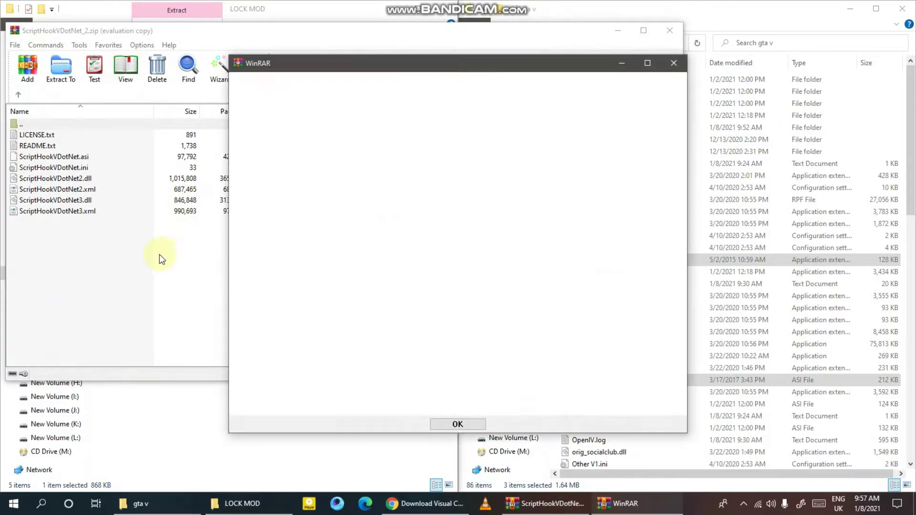
pyautogui.click(674, 63)
pyautogui.moveTo(179, 287); pyautogui.dragTo(789, 311)
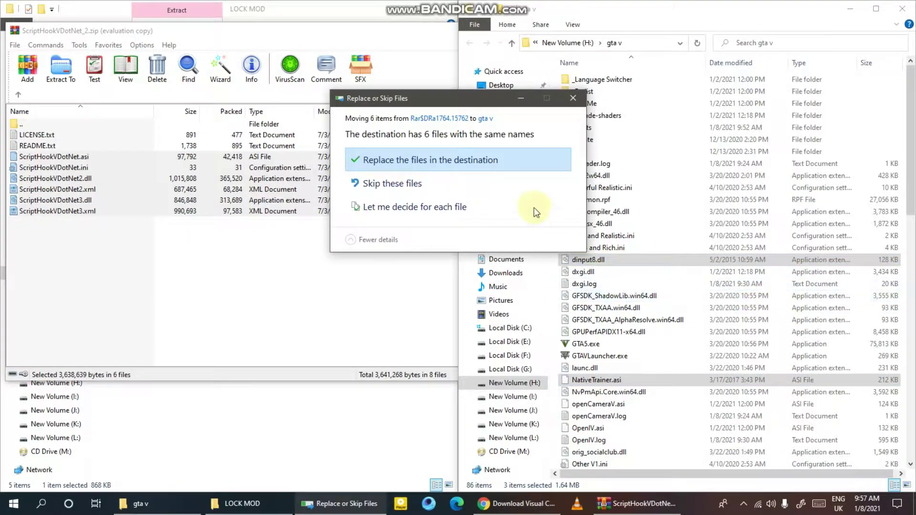
pyautogui.click(466, 158)
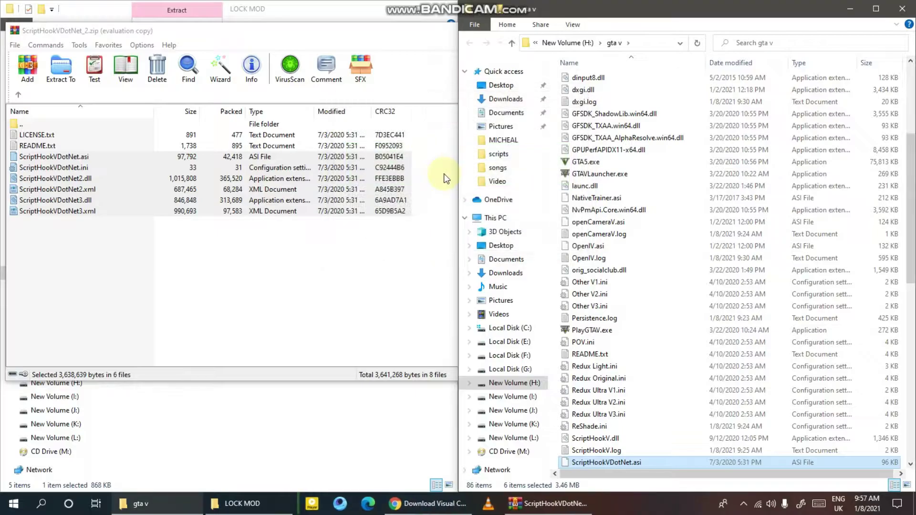
pyautogui.click(227, 273)
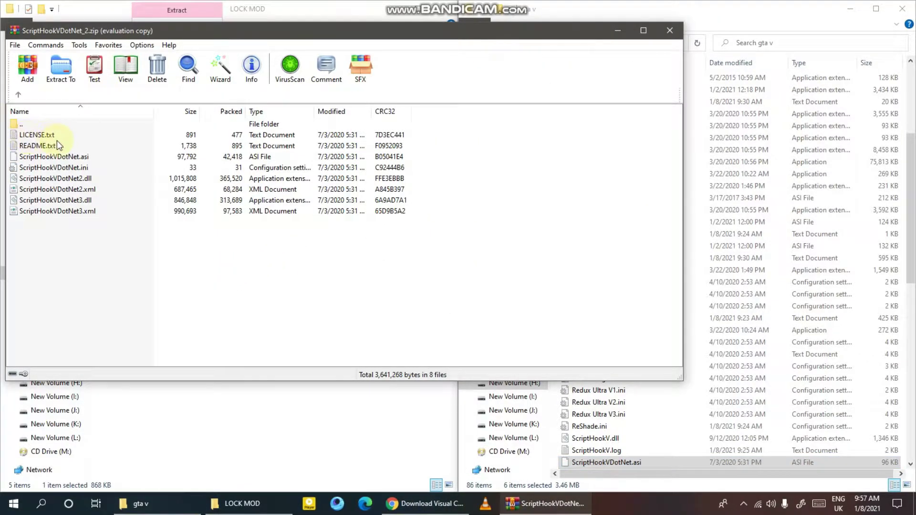
pyautogui.click(101, 237)
pyautogui.click(60, 189)
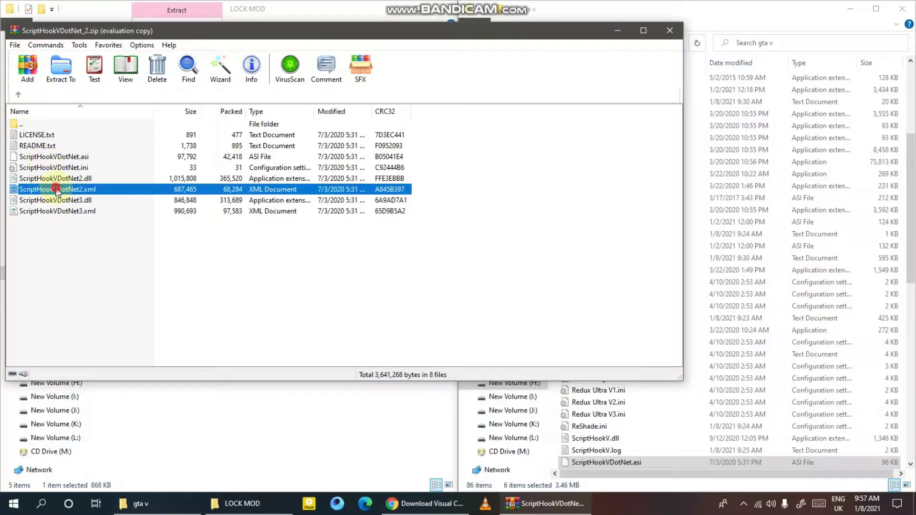
pyautogui.click(494, 203)
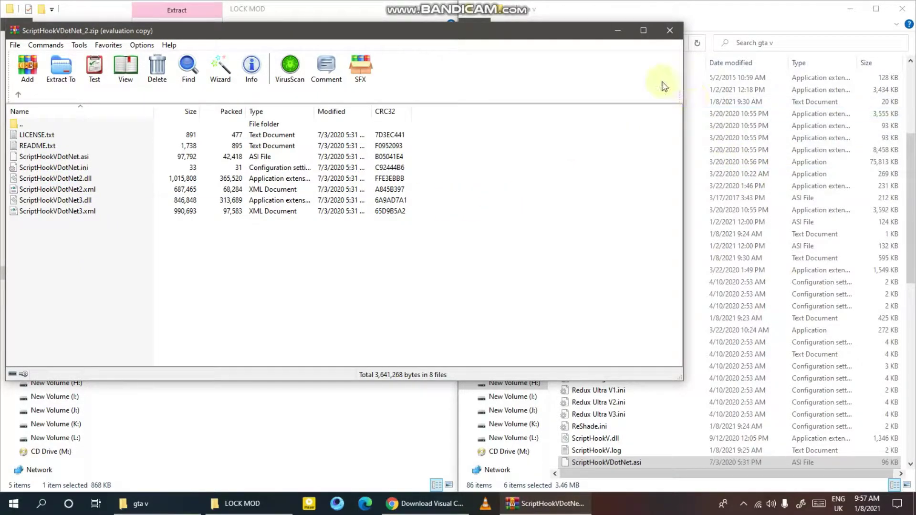
pyautogui.click(672, 31)
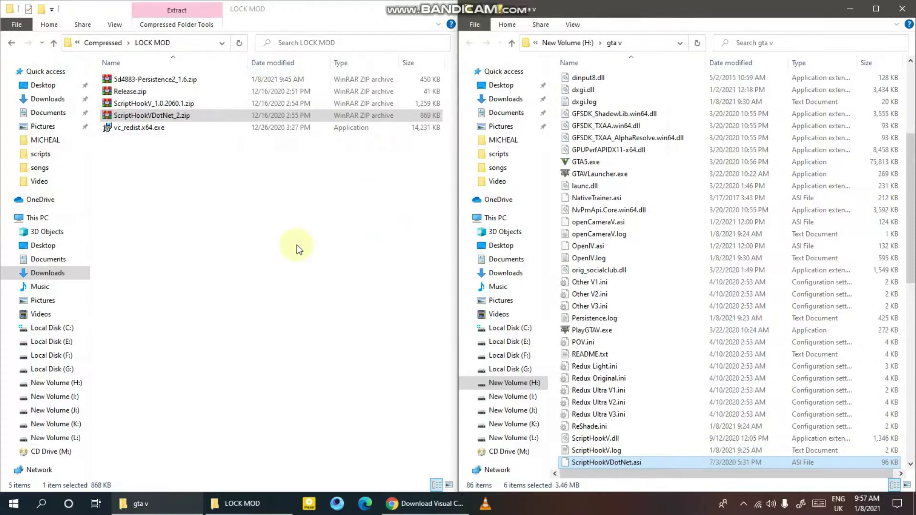
pyautogui.click(255, 261)
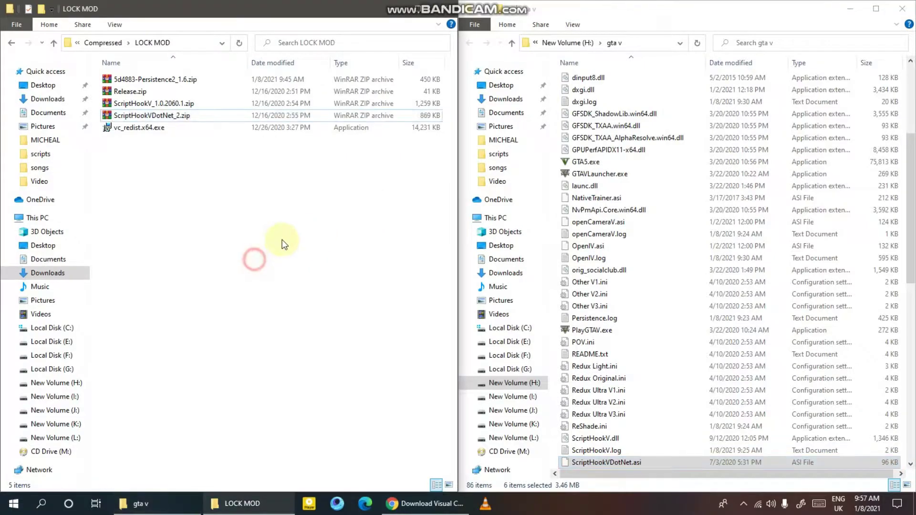
# Step: Open Release.zip from the LOCK MOD folder in WinRAR and open the scripts folder inside gta v
pyautogui.doubleClick(142, 93)
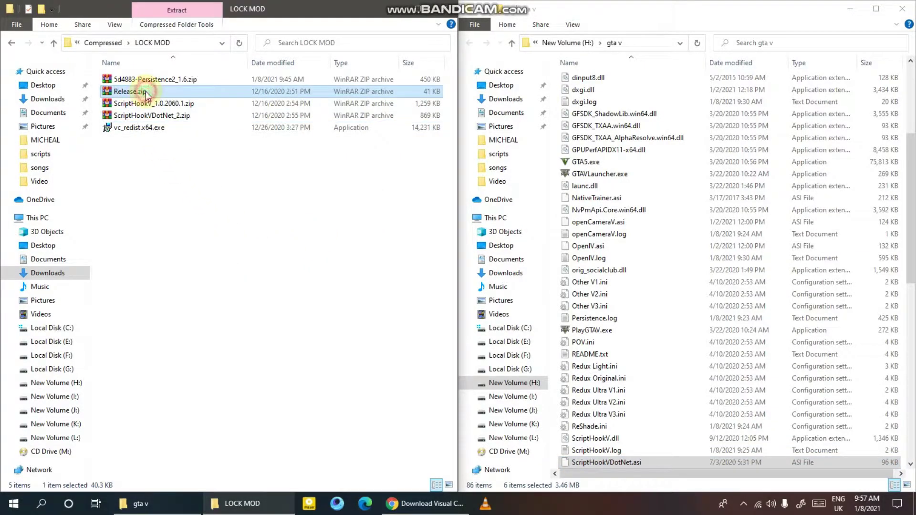
pyautogui.moveTo(172, 33); pyautogui.dragTo(403, 72)
pyautogui.click(446, 216)
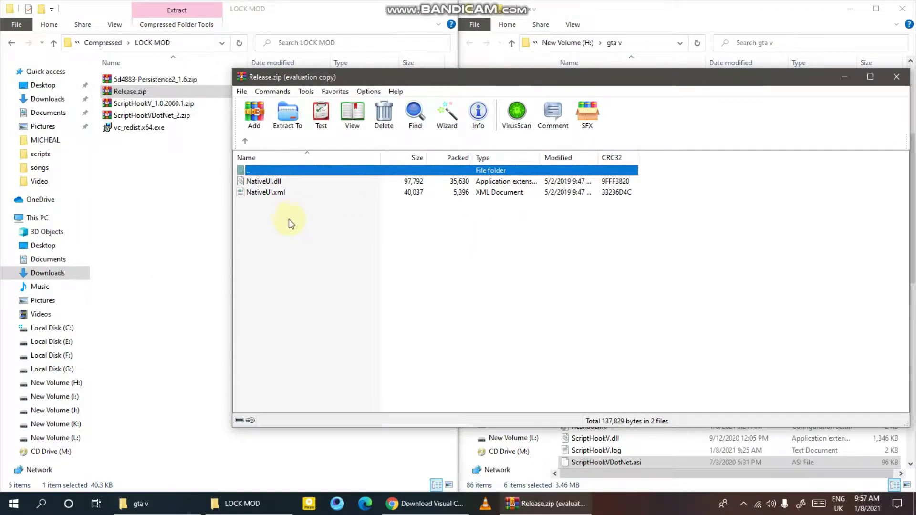
pyautogui.click(687, 13)
pyautogui.scroll(1, 690, 277)
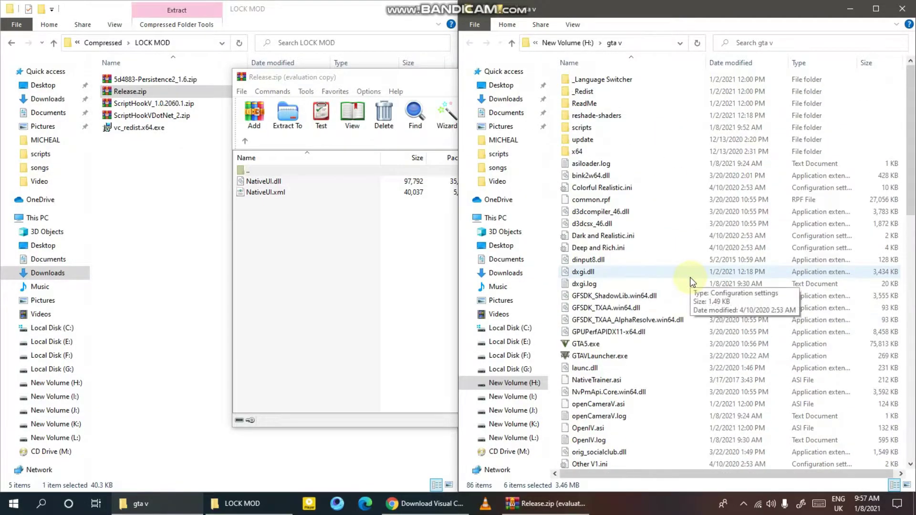
pyautogui.click(673, 282)
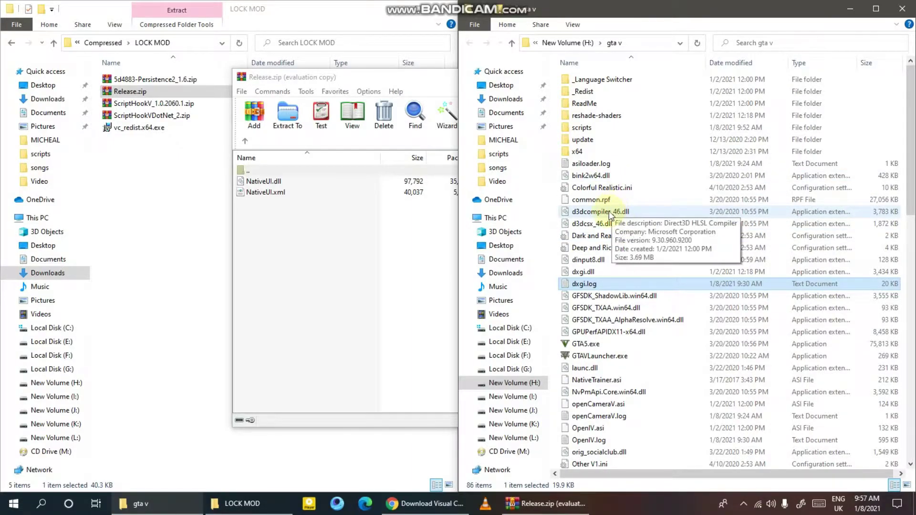
pyautogui.doubleClick(584, 129)
# Step: Extract NativeUI.dll and NativeUI.xml from Release.zip into the scripts folder and close the archive
pyautogui.moveTo(387, 77); pyautogui.dragTo(398, 257)
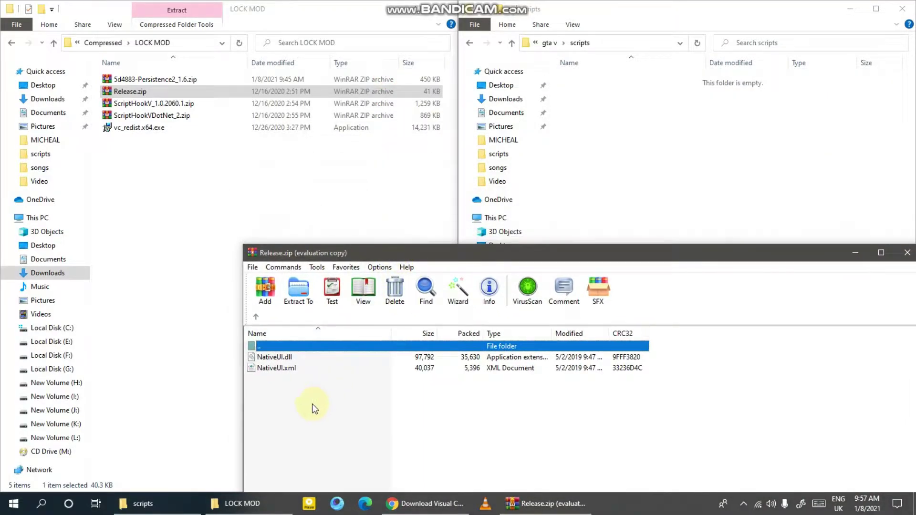
pyautogui.moveTo(312, 404); pyautogui.dragTo(291, 366)
pyautogui.moveTo(291, 366); pyautogui.dragTo(700, 168)
pyautogui.doubleClick(435, 253)
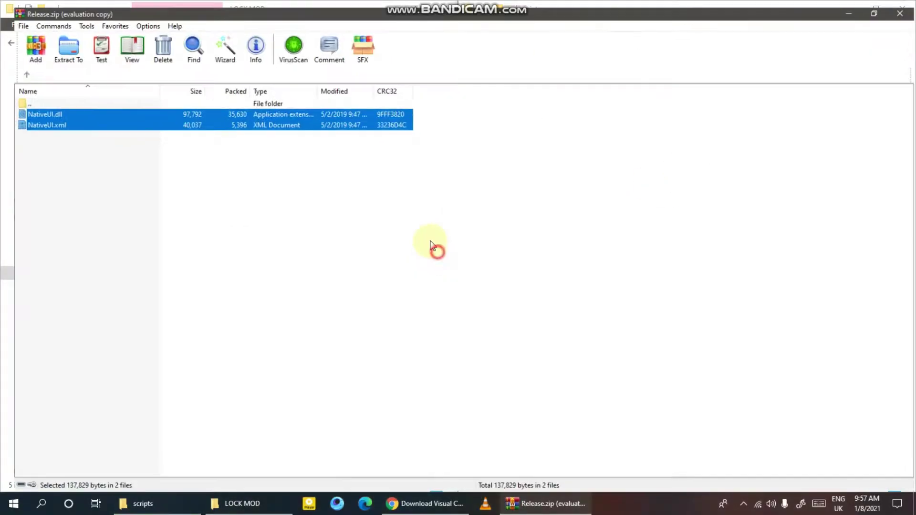
pyautogui.doubleClick(444, 17)
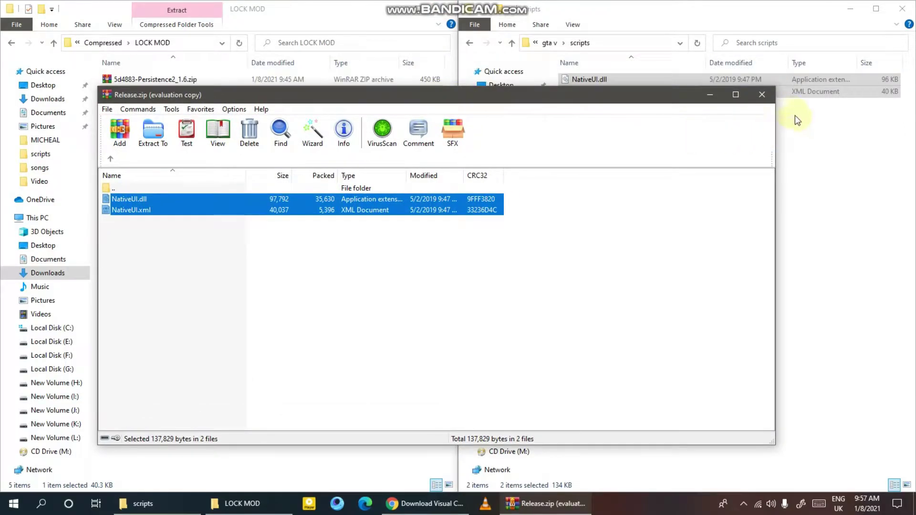
pyautogui.click(766, 98)
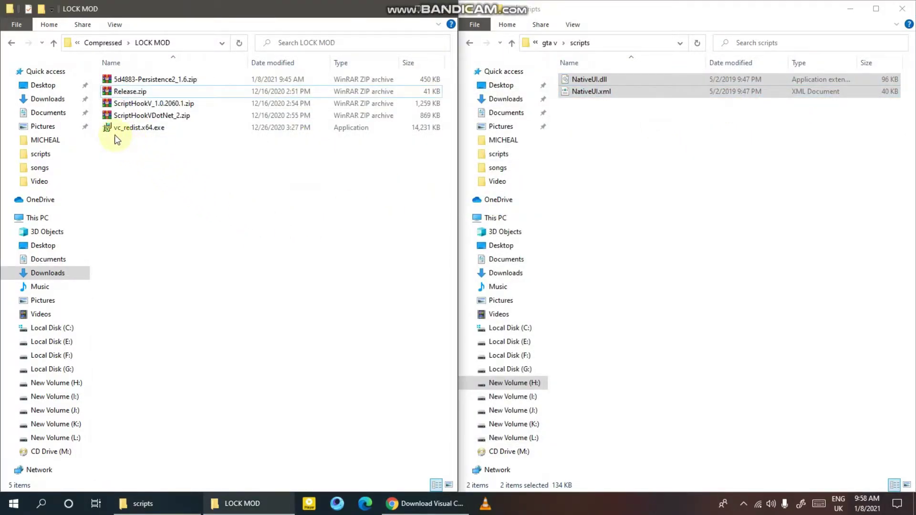
# Step: Try to install the Microsoft Visual C++ 2015 Redistributable (x64) from vc_redist.x64.exe, accepting the license terms, and close the setup
pyautogui.doubleClick(148, 130)
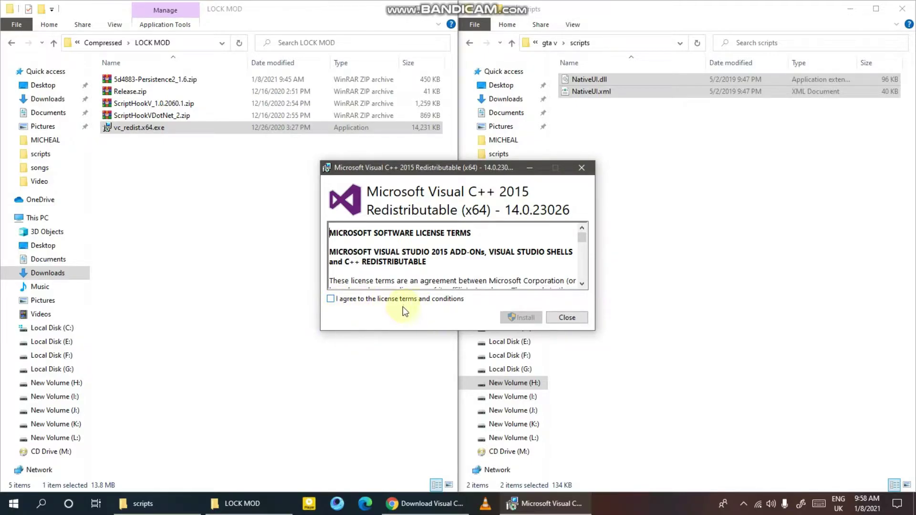
pyautogui.click(330, 300)
pyautogui.click(524, 319)
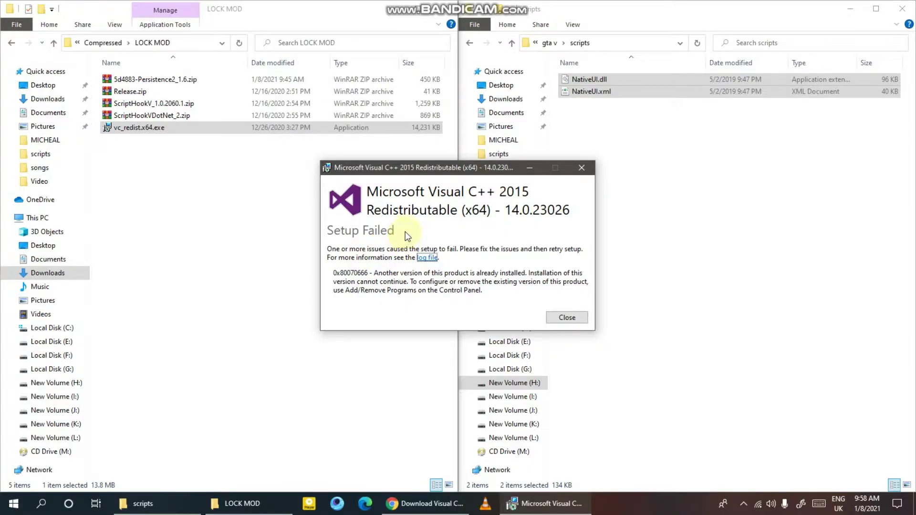
pyautogui.click(566, 318)
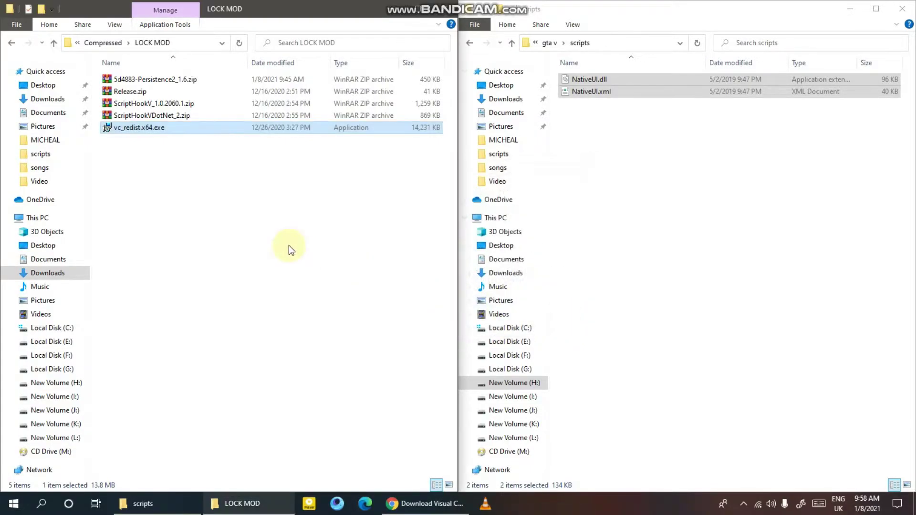
# Step: Open 5d4883-Persistence2_1.6.zip in WinRAR, dismiss the WinRAR notice and enter the archive's "To your scripts folder" folder
pyautogui.doubleClick(160, 81)
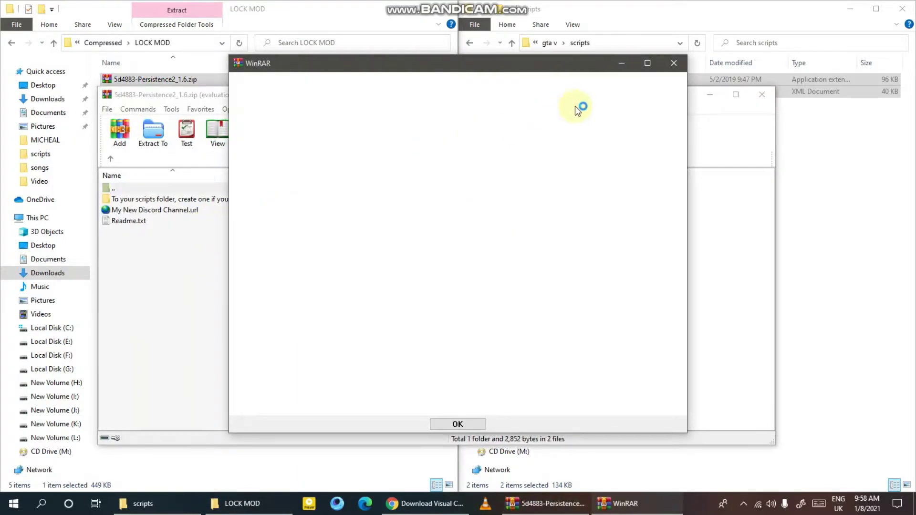
pyautogui.click(672, 65)
pyautogui.moveTo(298, 97); pyautogui.dragTo(409, 97)
pyautogui.doubleClick(294, 200)
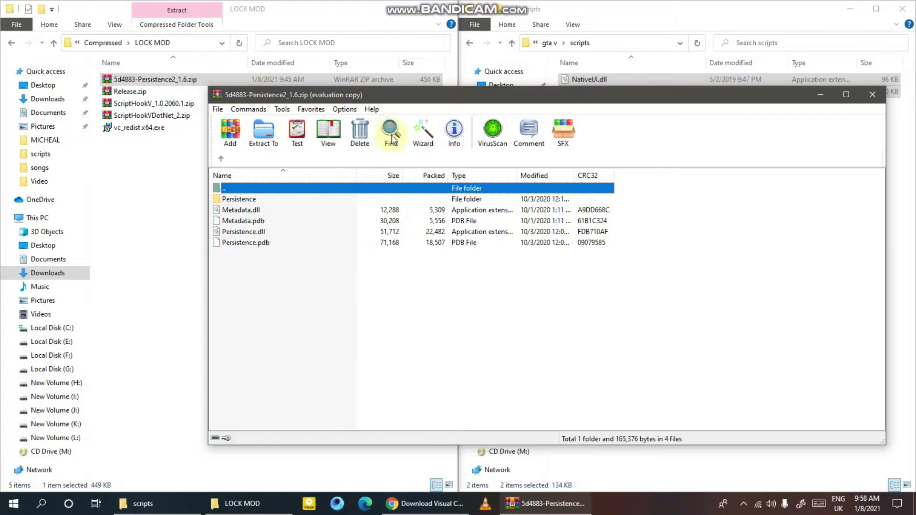
# Step: Extract the Persistence folder and the Metadata and Persistence .dll and .pdb files into the scripts folder, and close the archive
pyautogui.moveTo(405, 98); pyautogui.dragTo(548, 239)
pyautogui.moveTo(435, 431); pyautogui.dragTo(400, 342)
pyautogui.moveTo(409, 378); pyautogui.dragTo(652, 167)
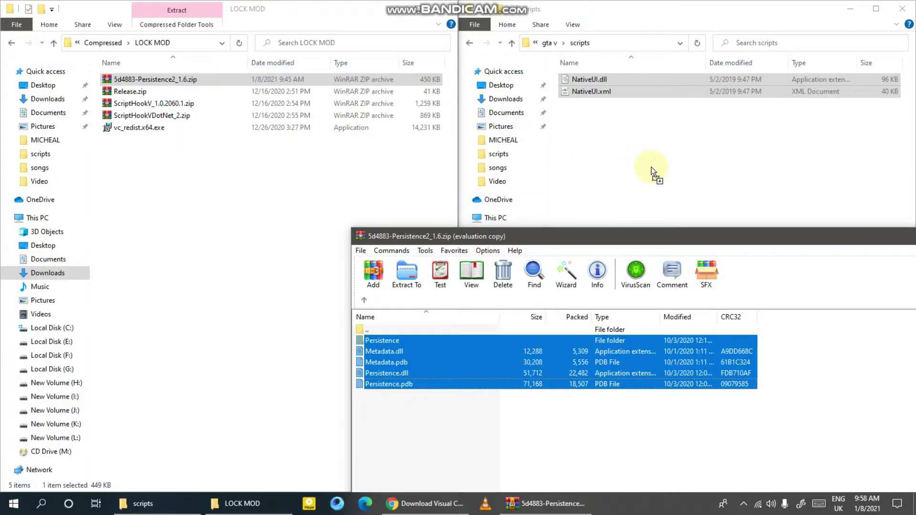
pyautogui.moveTo(651, 167); pyautogui.dragTo(652, 168)
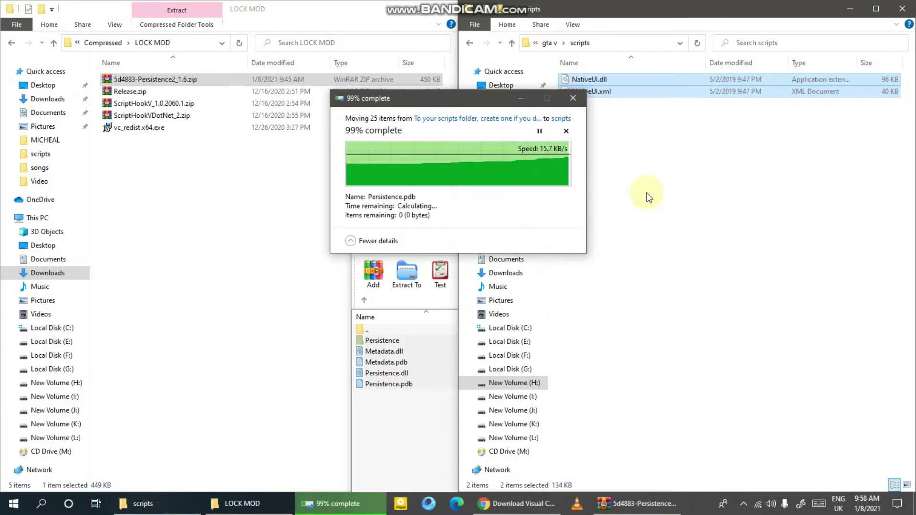
pyautogui.click(444, 240)
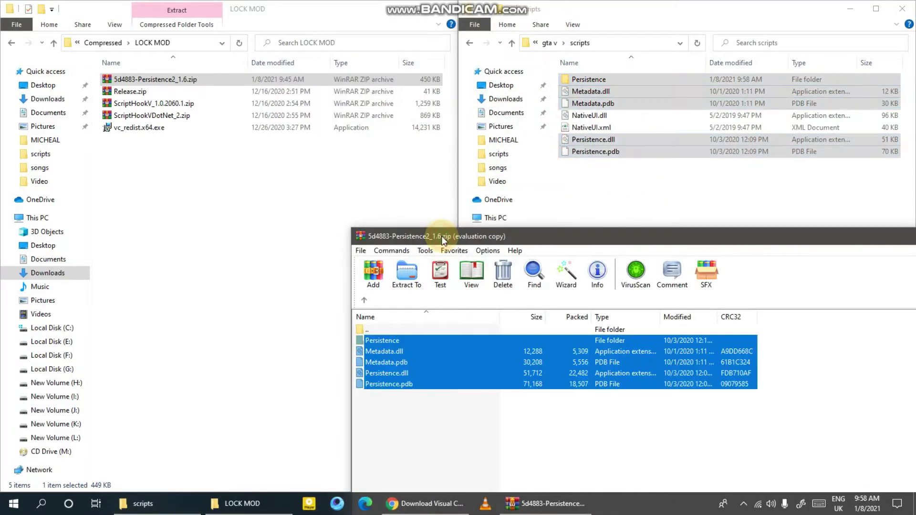
pyautogui.moveTo(835, 239); pyautogui.dragTo(621, 110)
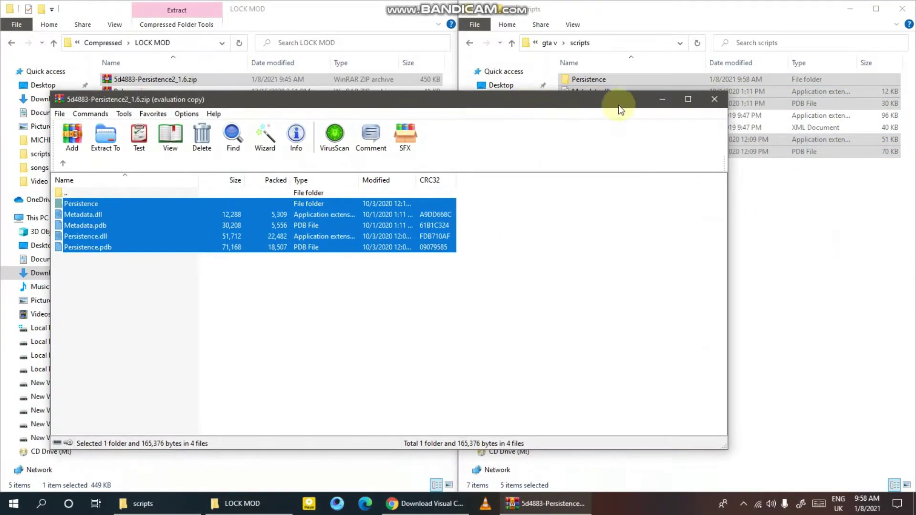
pyautogui.click(714, 99)
# Step: Refresh the file list of the scripts folder to check the copied mod files
pyautogui.click(646, 258)
pyautogui.rightClick(646, 257)
pyautogui.click(667, 320)
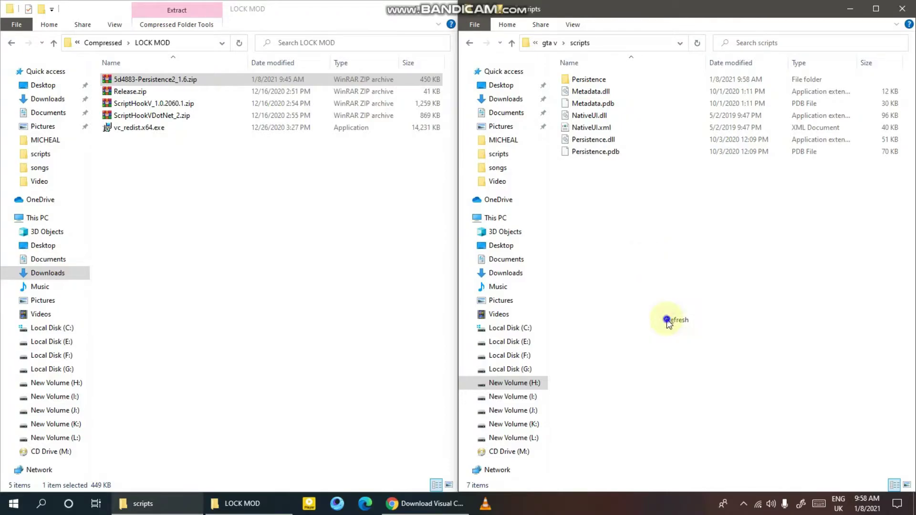
pyautogui.rightClick(667, 320)
pyautogui.click(703, 203)
pyautogui.rightClick(704, 203)
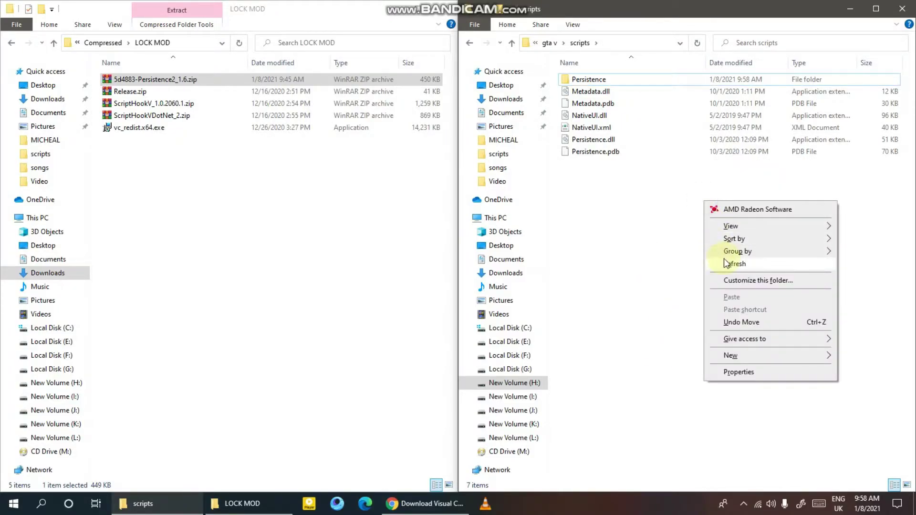
pyautogui.click(741, 265)
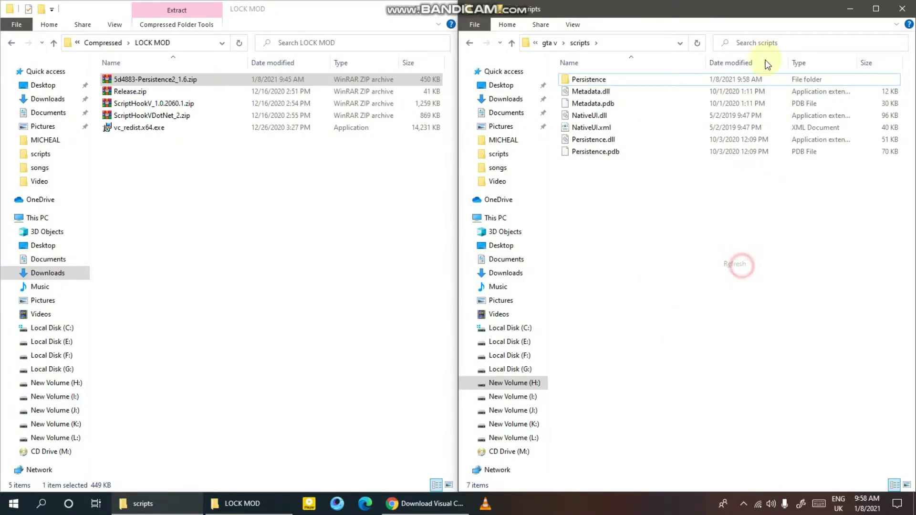
# Step: Undock and close the scripts folder window, and pull the LOCK MOD window out of its docked position
pyautogui.moveTo(680, 28); pyautogui.dragTo(542, 82)
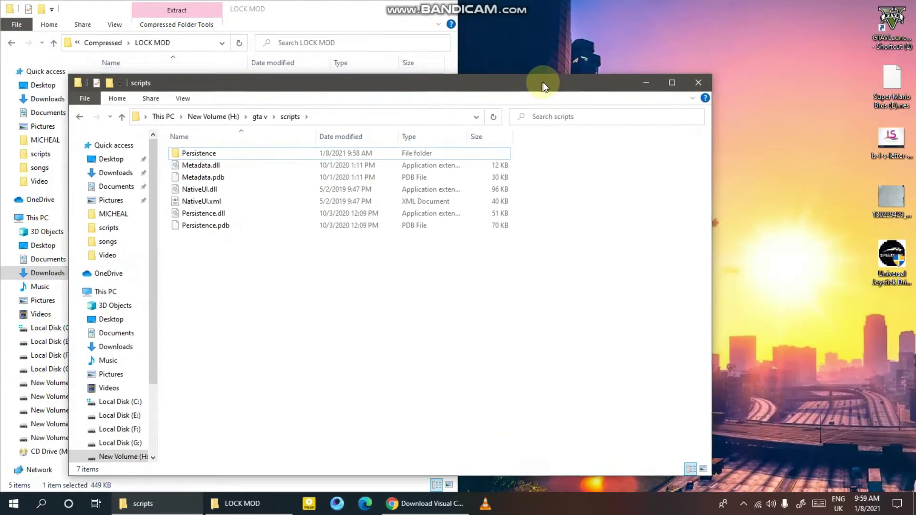
pyautogui.click(701, 79)
pyautogui.moveTo(334, 1)
pyautogui.mouseDown()
pyautogui.moveTo(509, 67)
pyautogui.moveTo(329, 65)
pyautogui.moveTo(749, 96)
pyautogui.mouseUp()
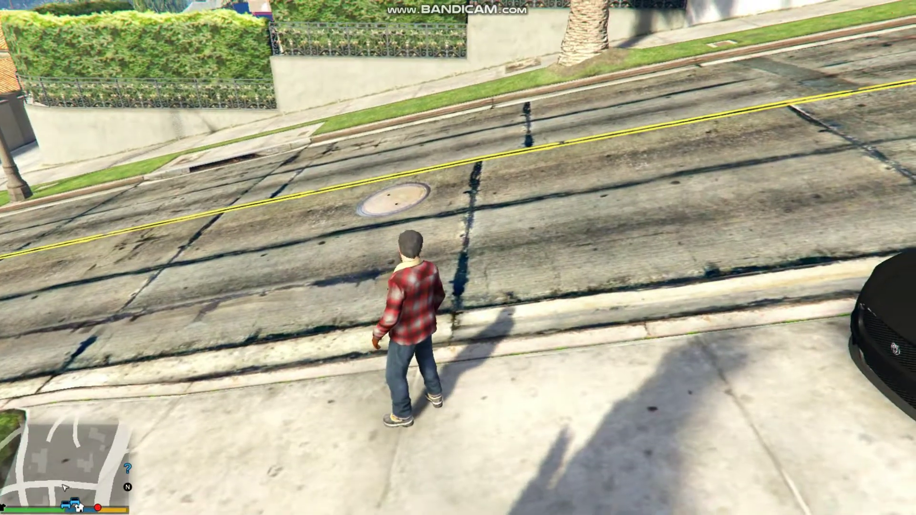
pyautogui.press('w')
pyautogui.press('w')
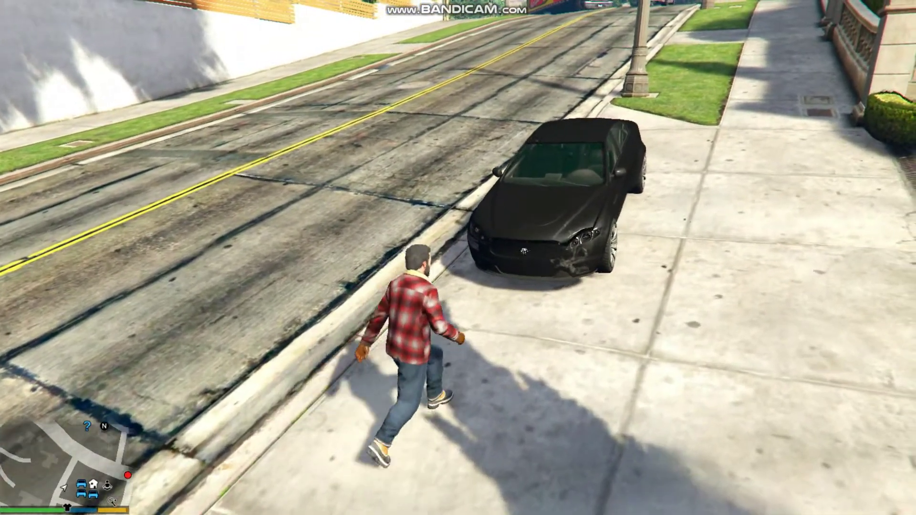
pyautogui.press('w')
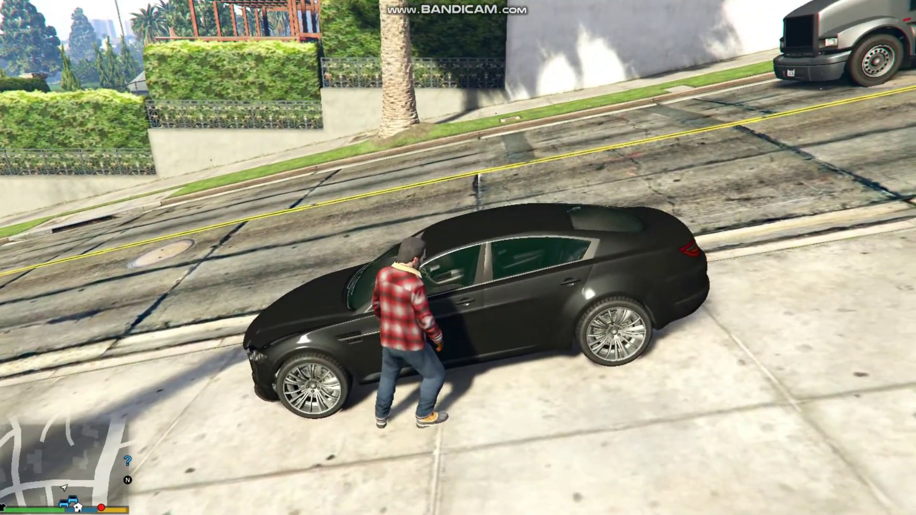
pyautogui.press('f')
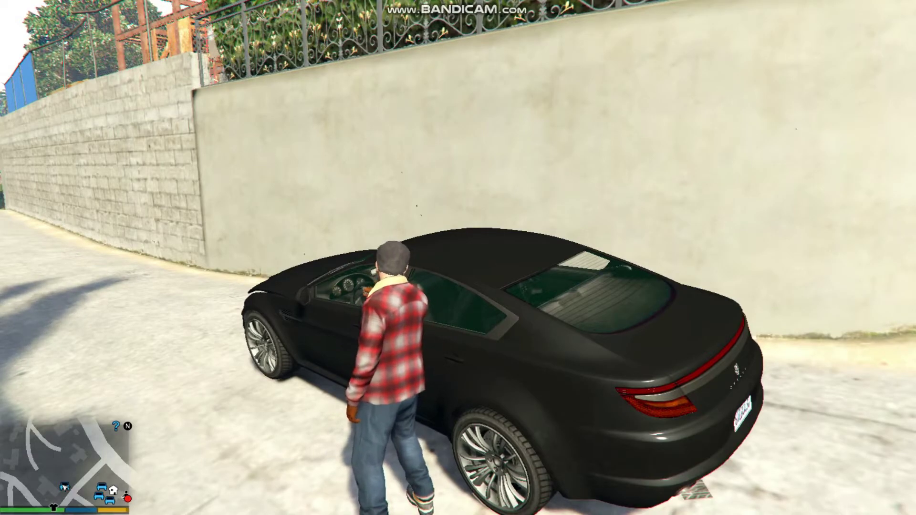
pyautogui.press('w')
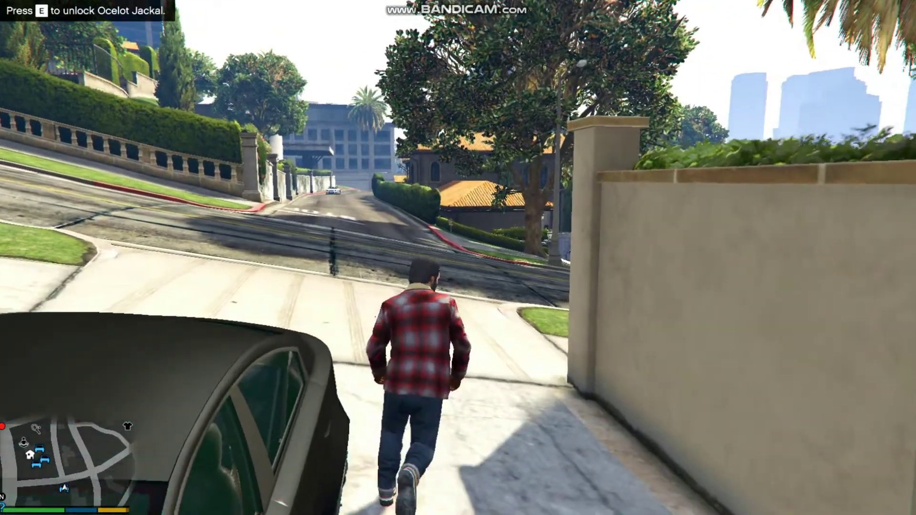
pyautogui.press('w')
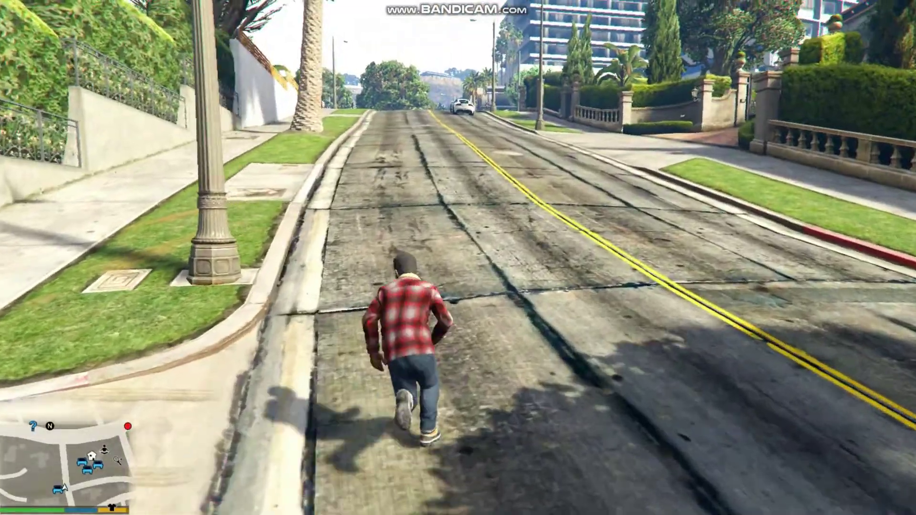
pyautogui.press('w')
pyautogui.press('w')
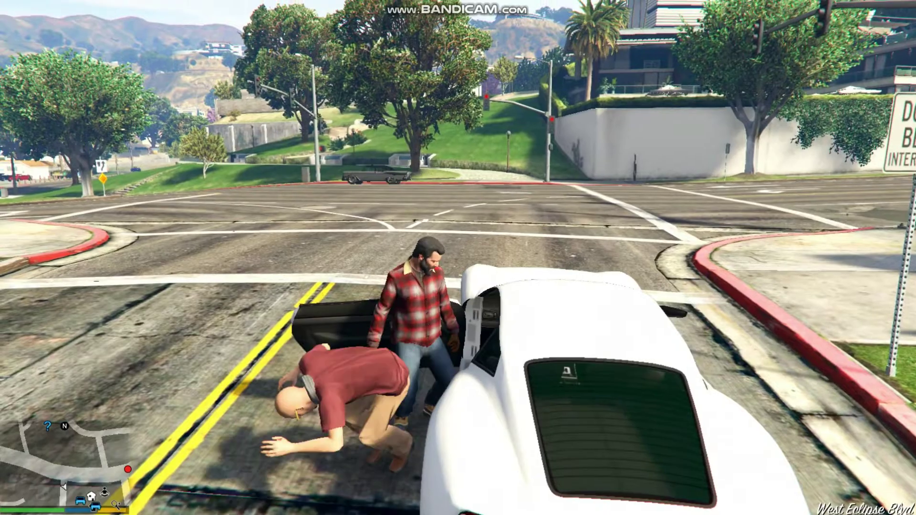
pyautogui.press('w')
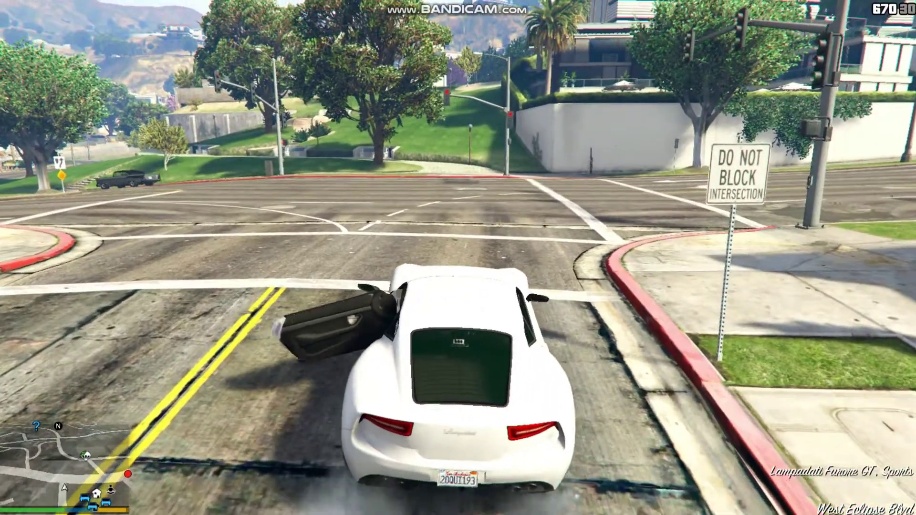
pyautogui.press('d')
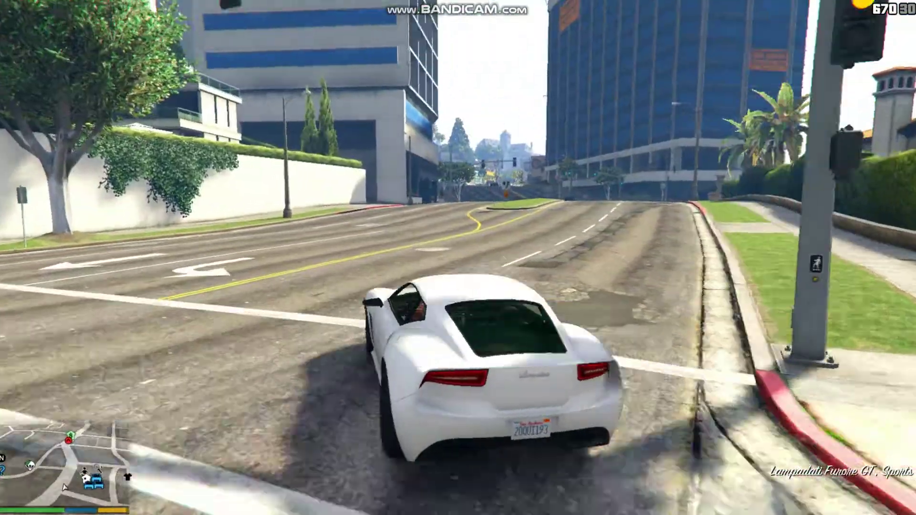
pyautogui.press('w')
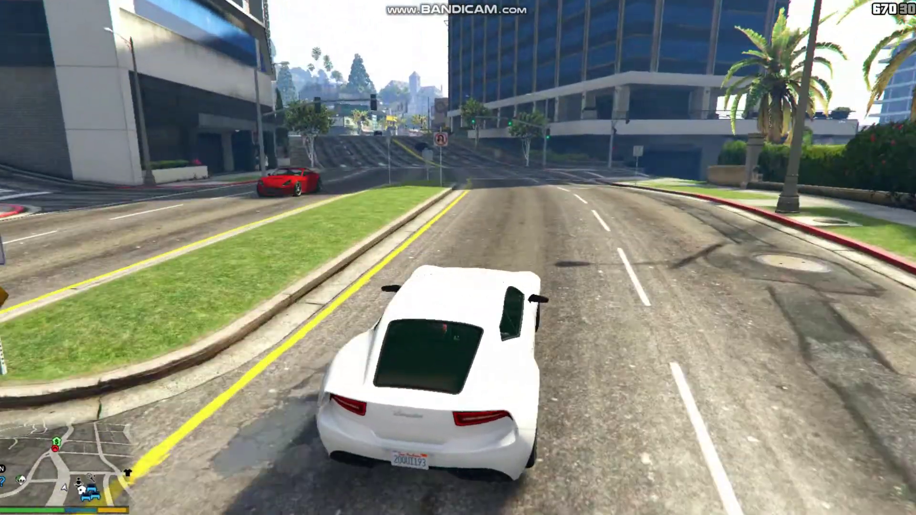
pyautogui.press('w')
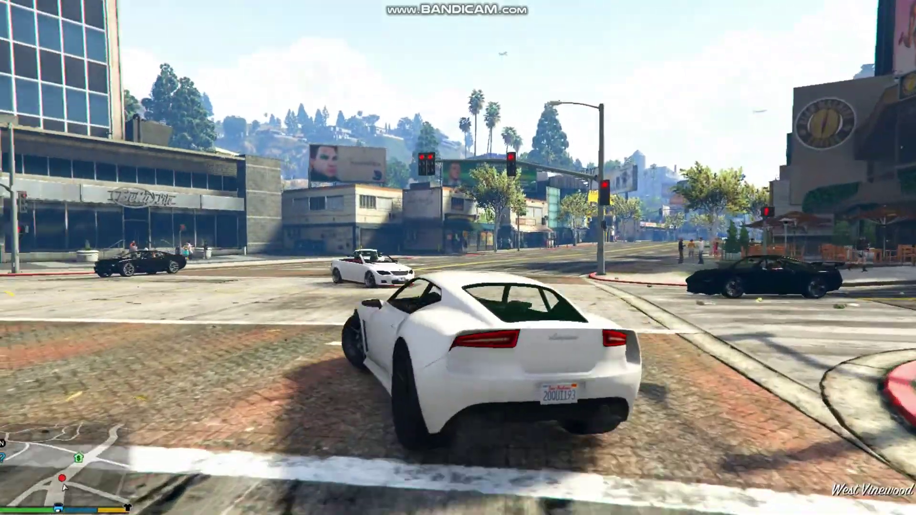
pyautogui.press('a')
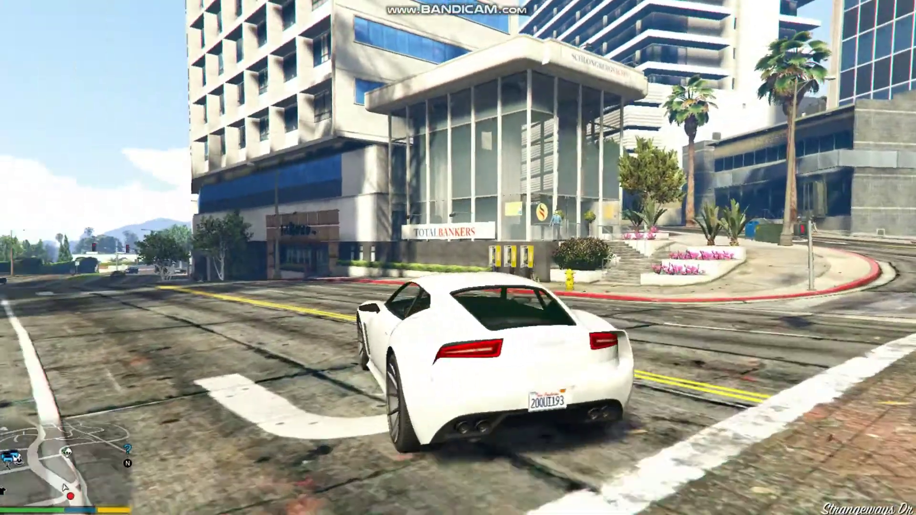
pyautogui.press('a')
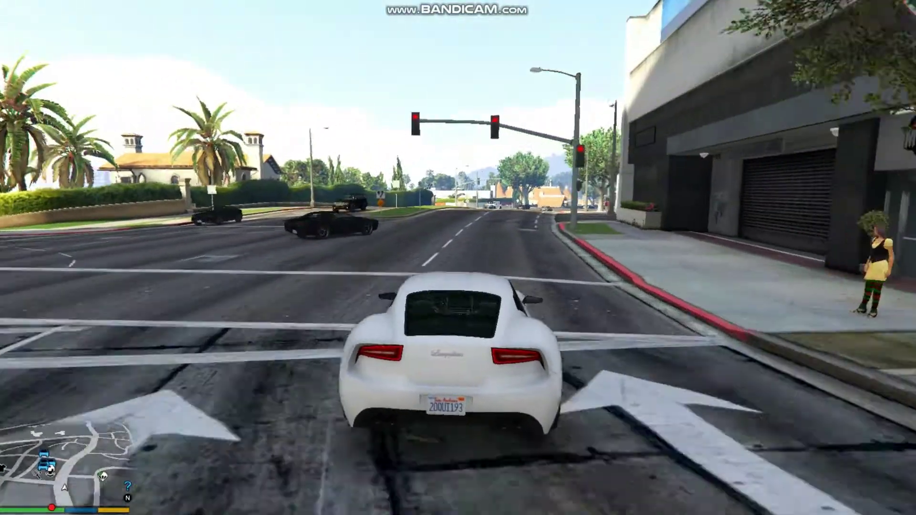
pyautogui.press('w')
pyautogui.press('w')
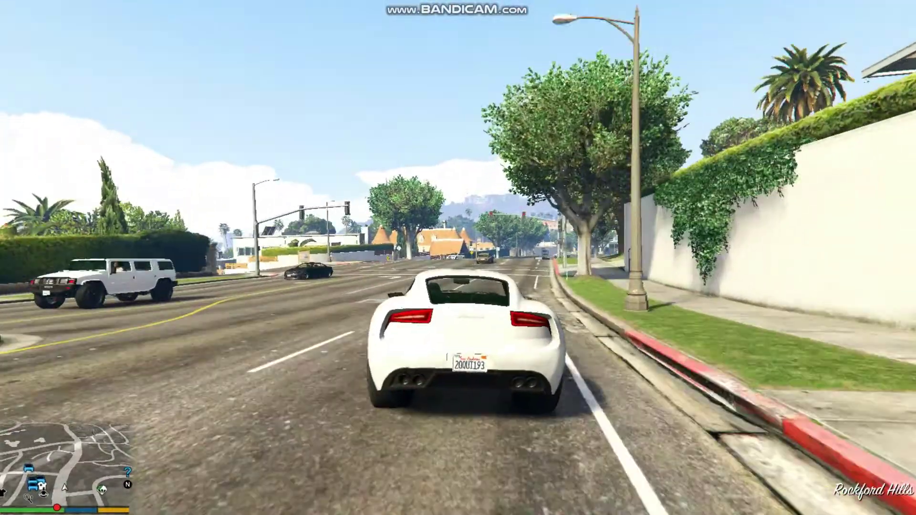
pyautogui.press('a')
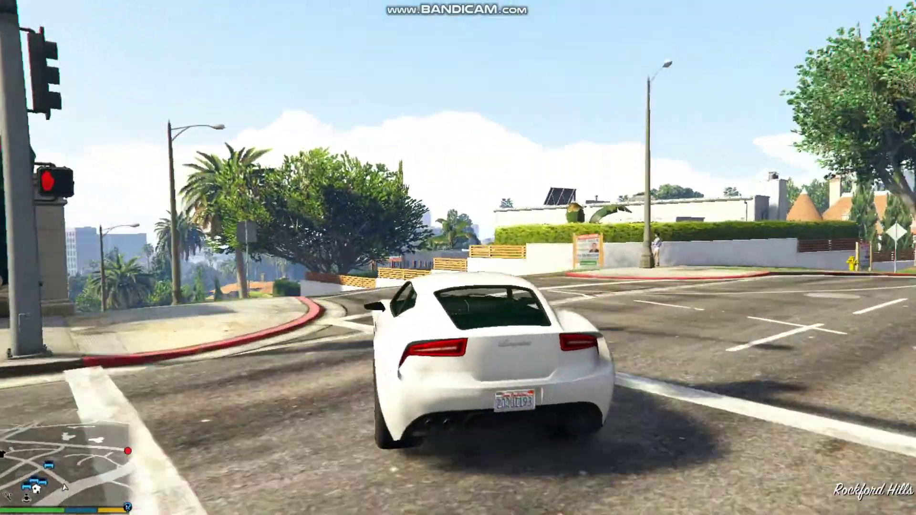
pyautogui.press('a')
pyautogui.press('w')
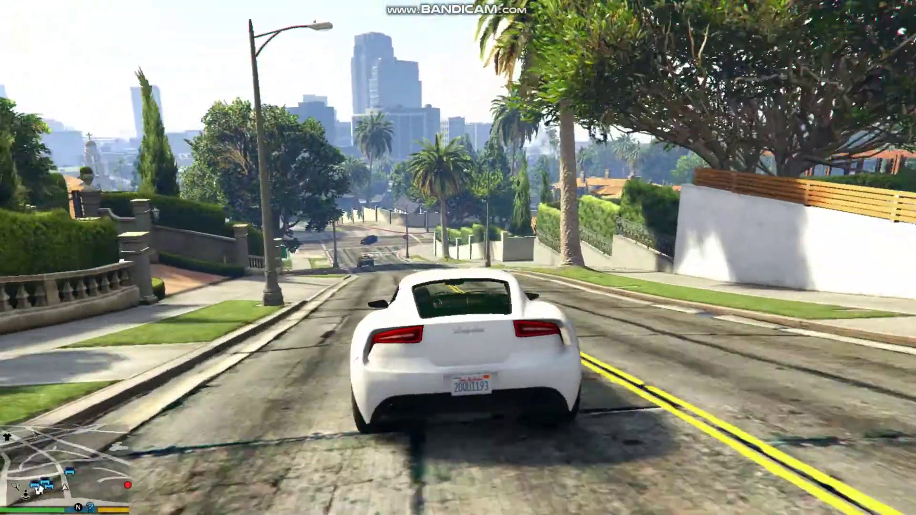
pyautogui.press('d')
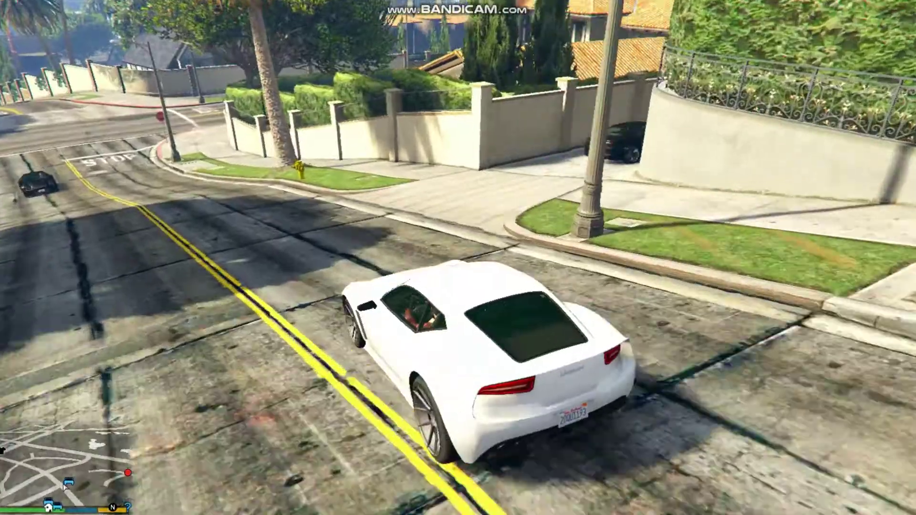